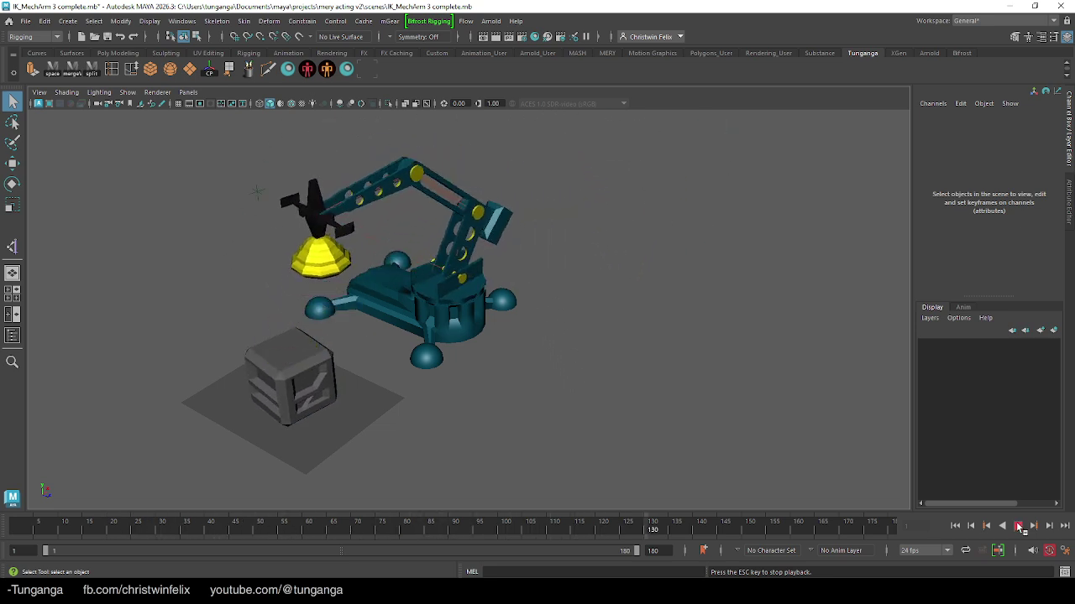
Stop the playback, return to frame 1, and open the recent scene IK_MechArm.mb without saving the current one.
{"action": "left_click", "coordinate": [1018, 526]}
{"action": "left_click_drag", "start_coordinate": [48, 530], "coordinate": [17, 531]}
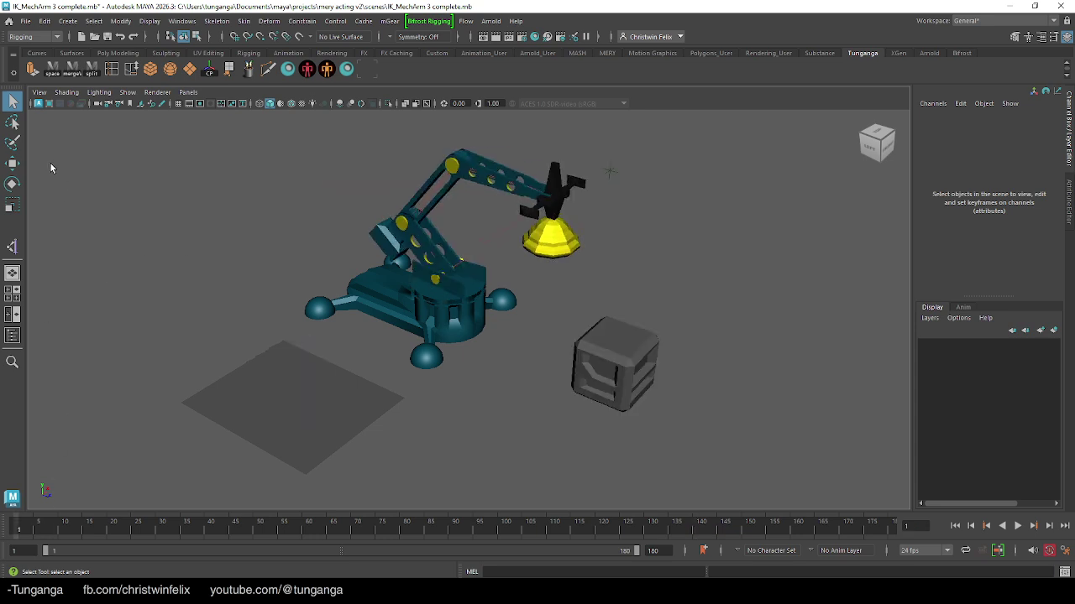
{"action": "left_click", "coordinate": [25, 21]}
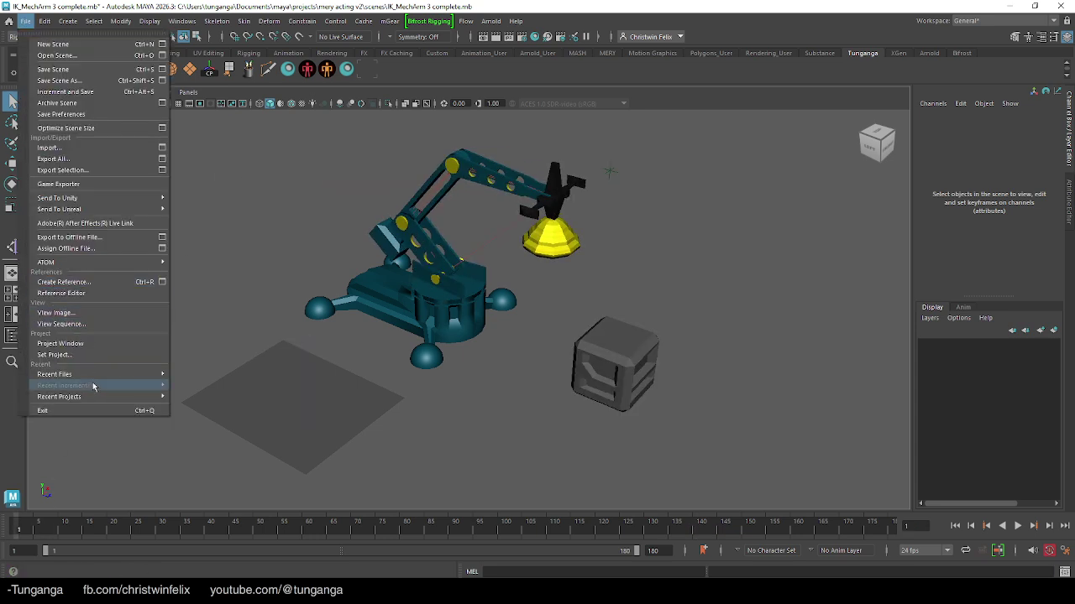
{"action": "mouse_move", "coordinate": [103, 375]}
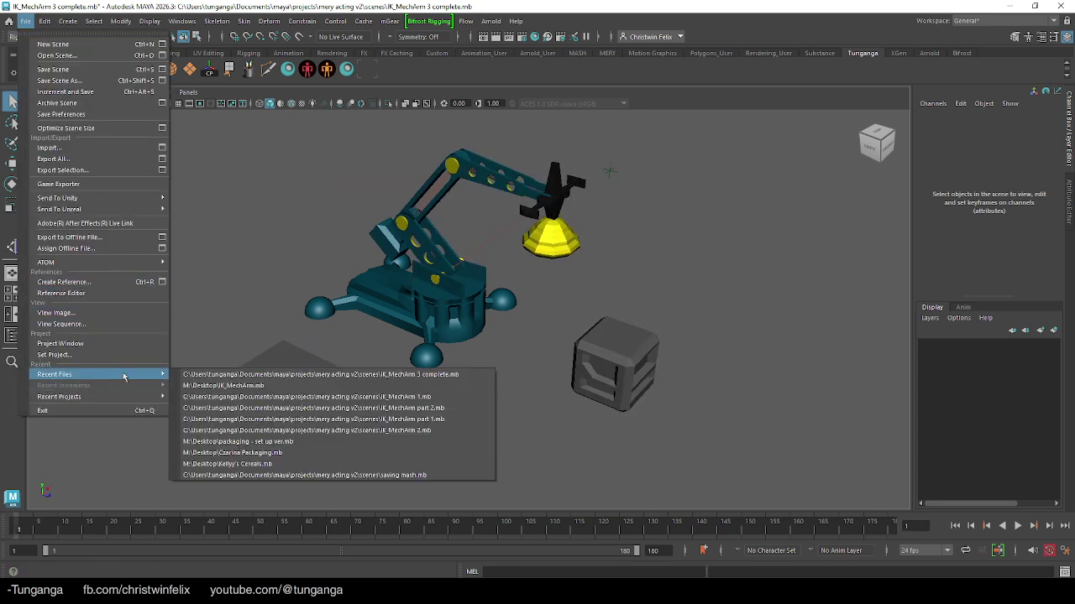
{"action": "left_click", "coordinate": [275, 385]}
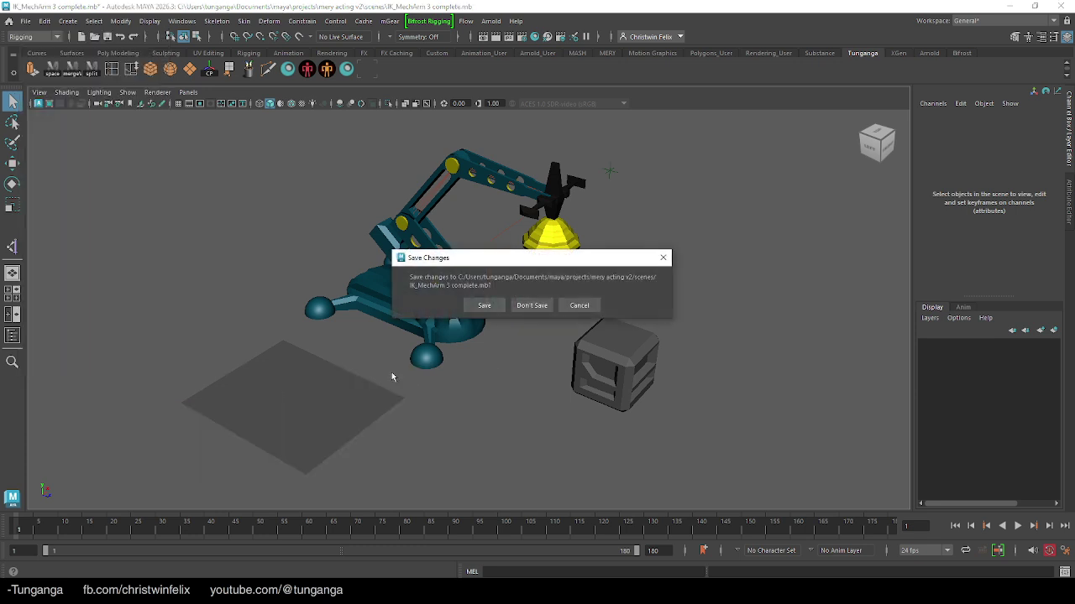
{"action": "left_click", "coordinate": [533, 307]}
{"action": "right_click_drag", "start_coordinate": [602, 324], "coordinate": [391, 344], "text": "alt"}
{"action": "middle_click_drag", "start_coordinate": [430, 343], "coordinate": [462, 347], "text": "alt"}
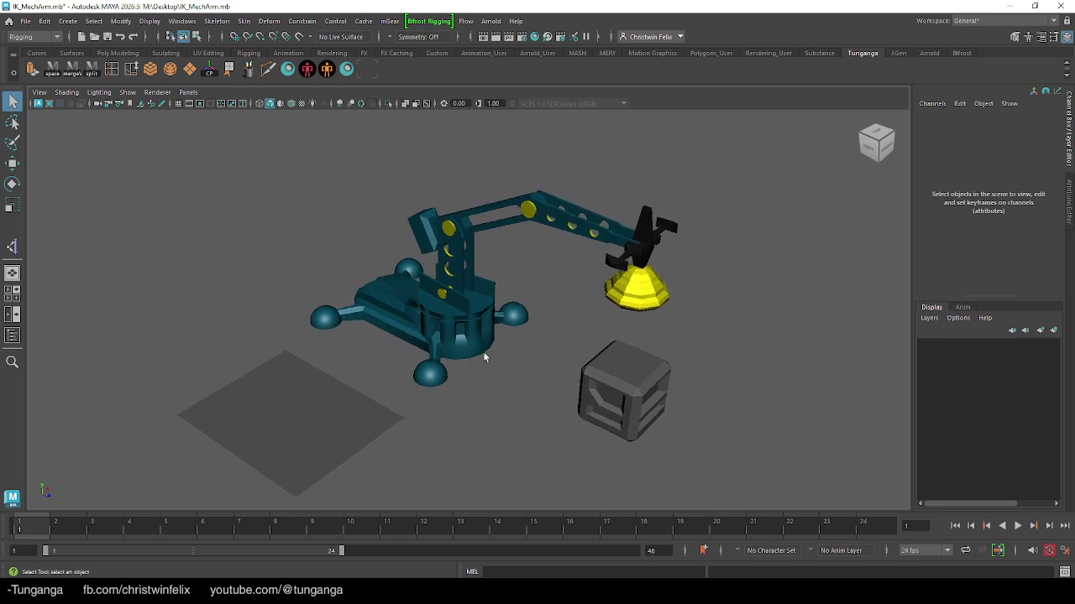
{"action": "middle_click_drag", "start_coordinate": [370, 373], "coordinate": [395, 343], "text": "alt"}
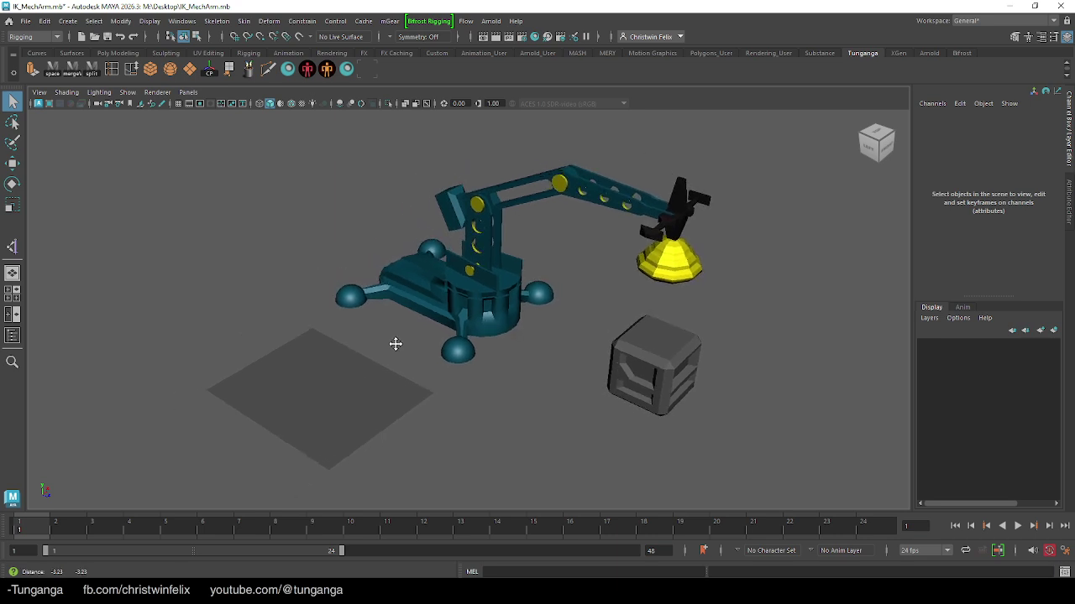
Set up a two-pane layout with the Hypergraph beside the perspective view, and frame all scene nodes in it.
{"action": "left_click", "coordinate": [13, 317]}
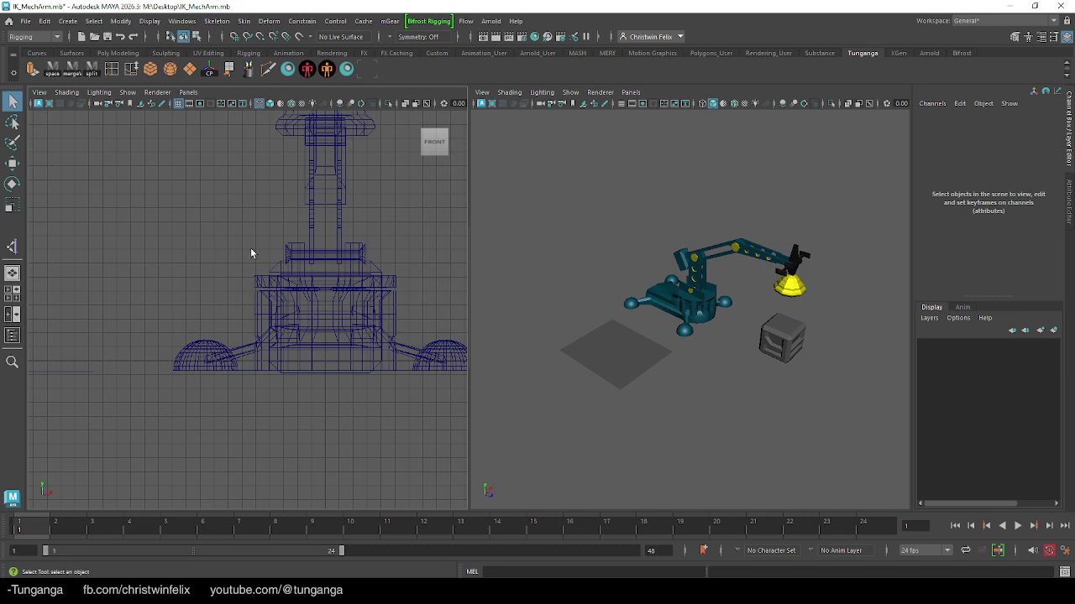
{"action": "left_click", "coordinate": [189, 93]}
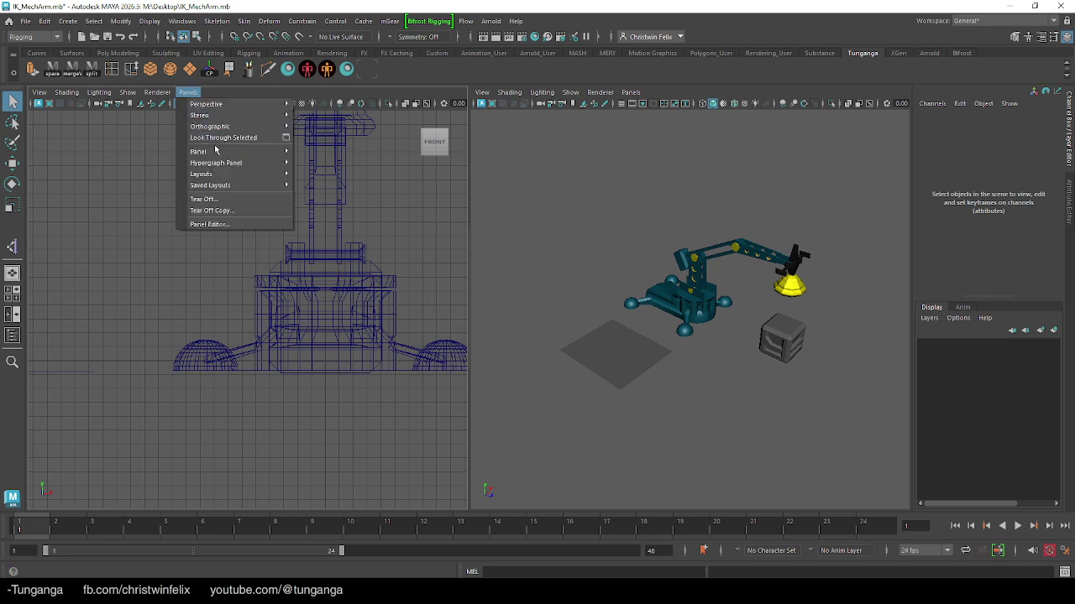
{"action": "mouse_move", "coordinate": [243, 163]}
{"action": "left_click", "coordinate": [314, 165]}
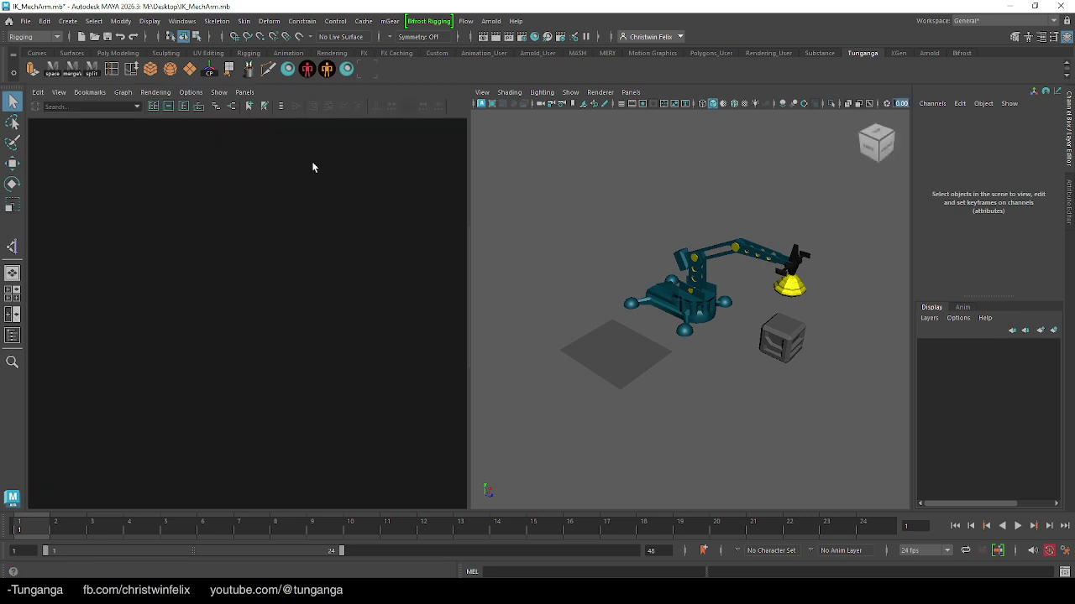
{"action": "left_click", "coordinate": [58, 92]}
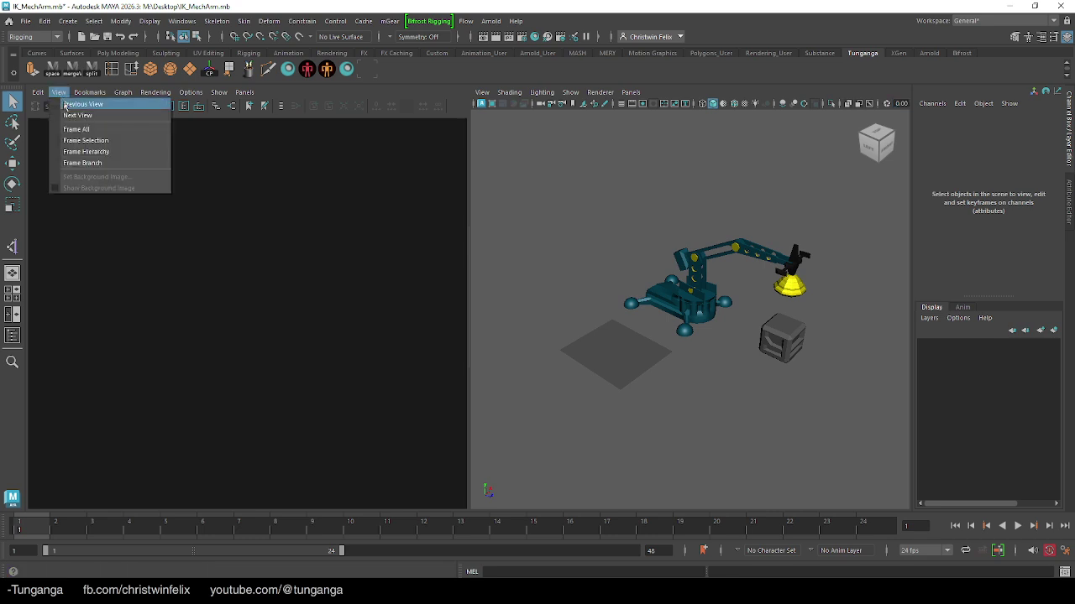
{"action": "left_click", "coordinate": [122, 130]}
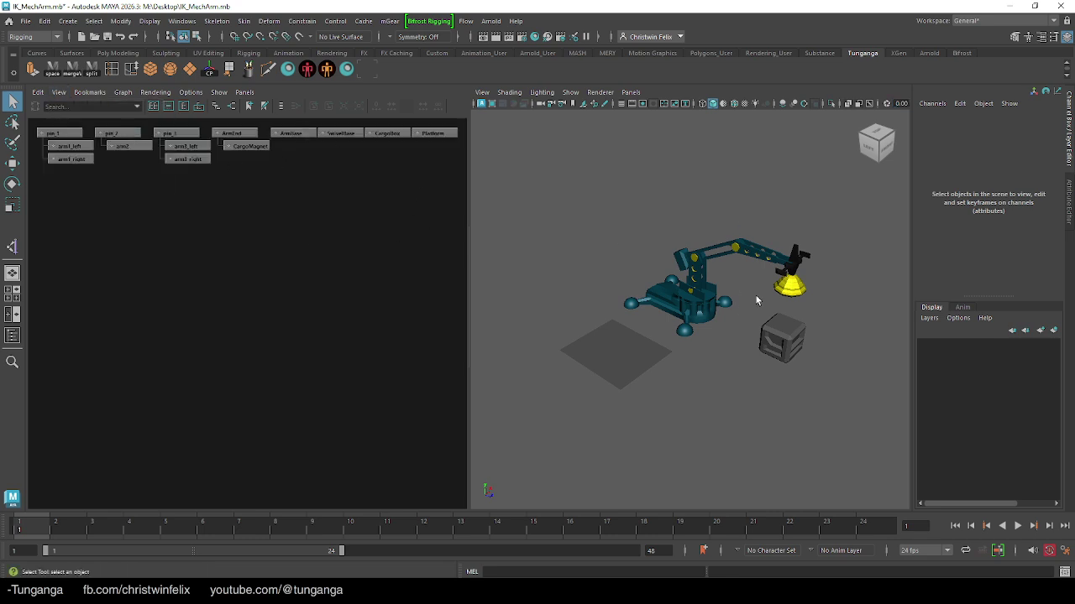
Change the perspective view to the orthographic side view and display the arm in wireframe.
{"action": "left_click_drag", "start_coordinate": [752, 336], "coordinate": [689, 351], "text": "alt"}
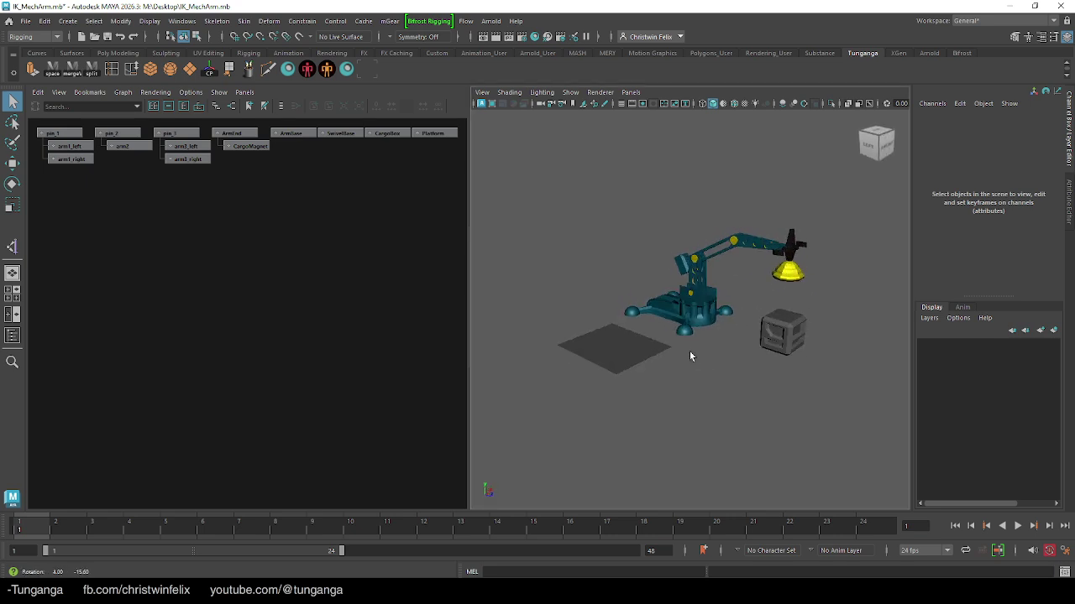
{"action": "left_click", "coordinate": [631, 92]}
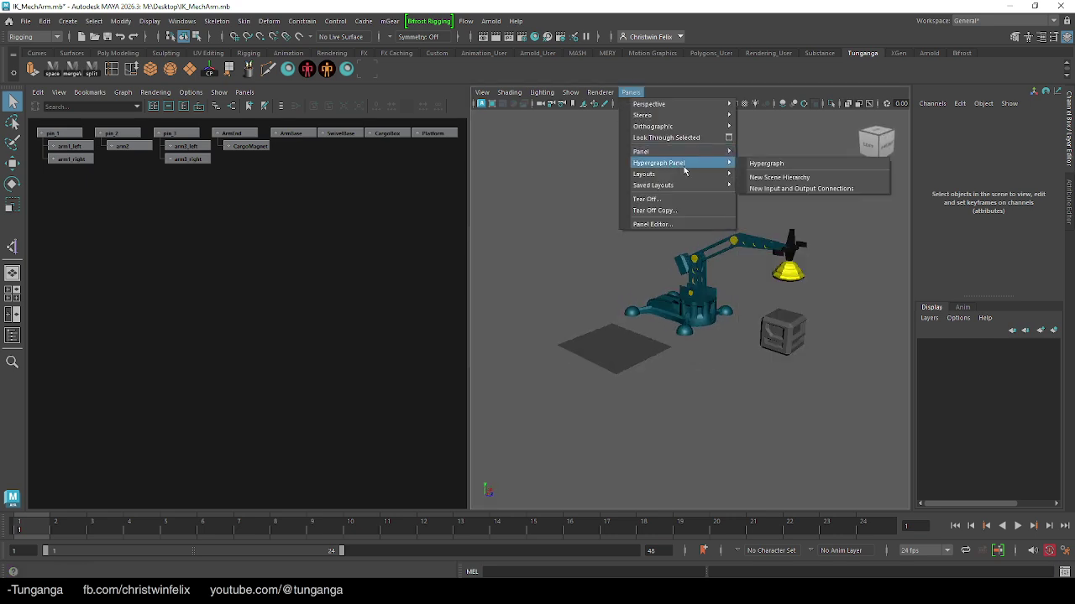
{"action": "mouse_move", "coordinate": [702, 127]}
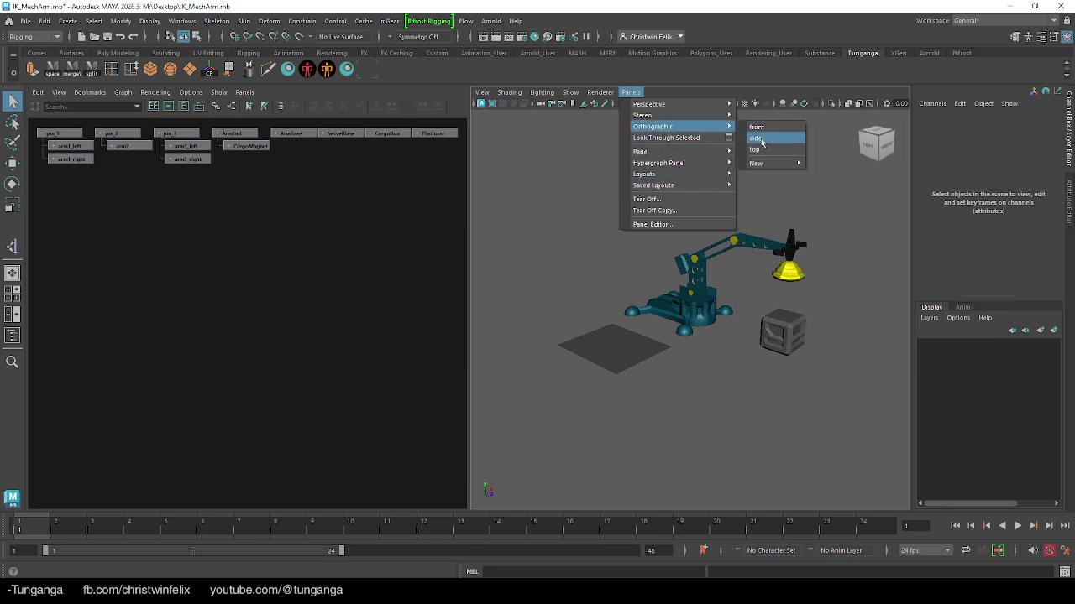
{"action": "left_click", "coordinate": [757, 139]}
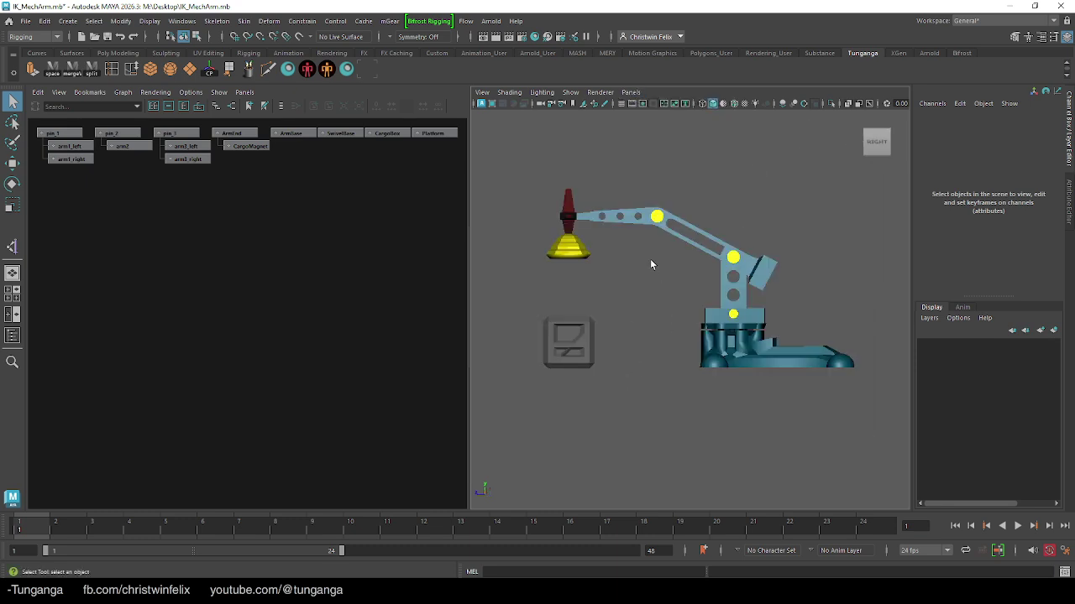
{"action": "left_click", "coordinate": [701, 103]}
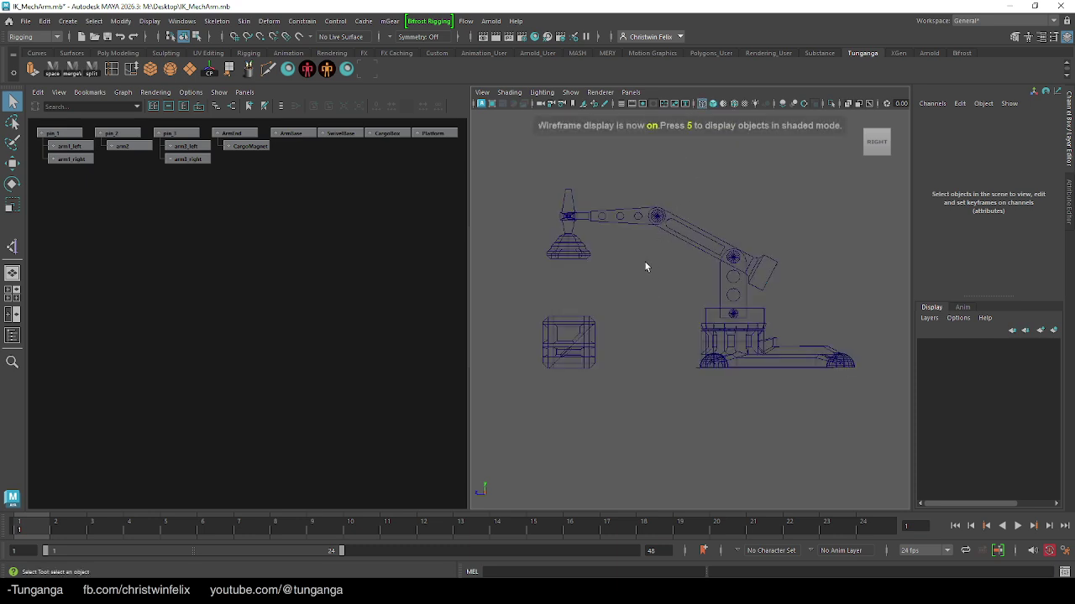
{"action": "middle_click_drag", "start_coordinate": [647, 275], "coordinate": [625, 296], "text": "alt"}
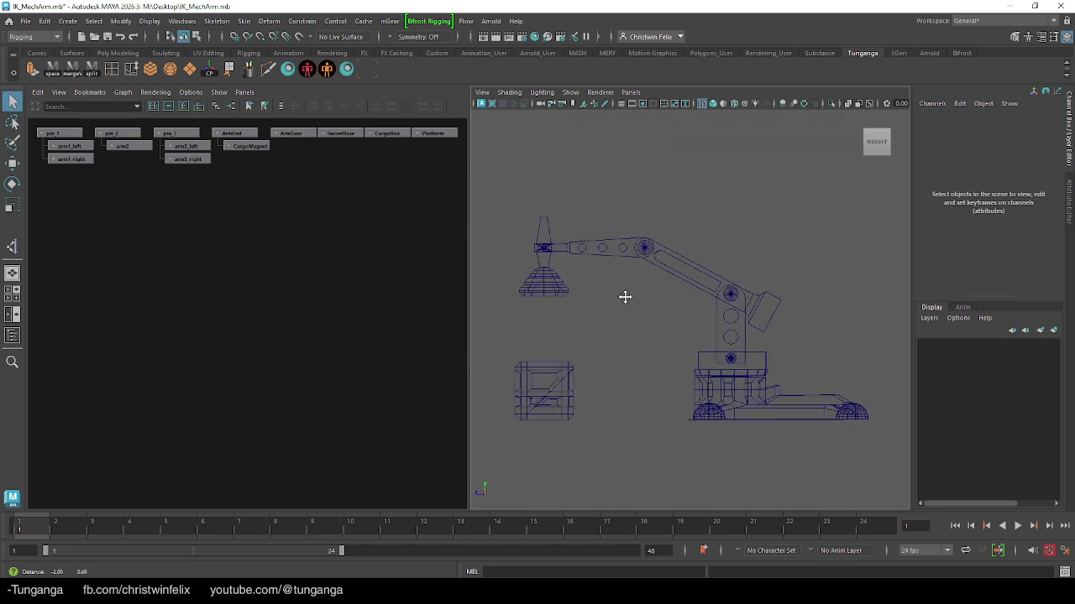
Choose the Rigging menu set.
{"action": "left_click", "coordinate": [41, 37]}
{"action": "left_click", "coordinate": [39, 63]}
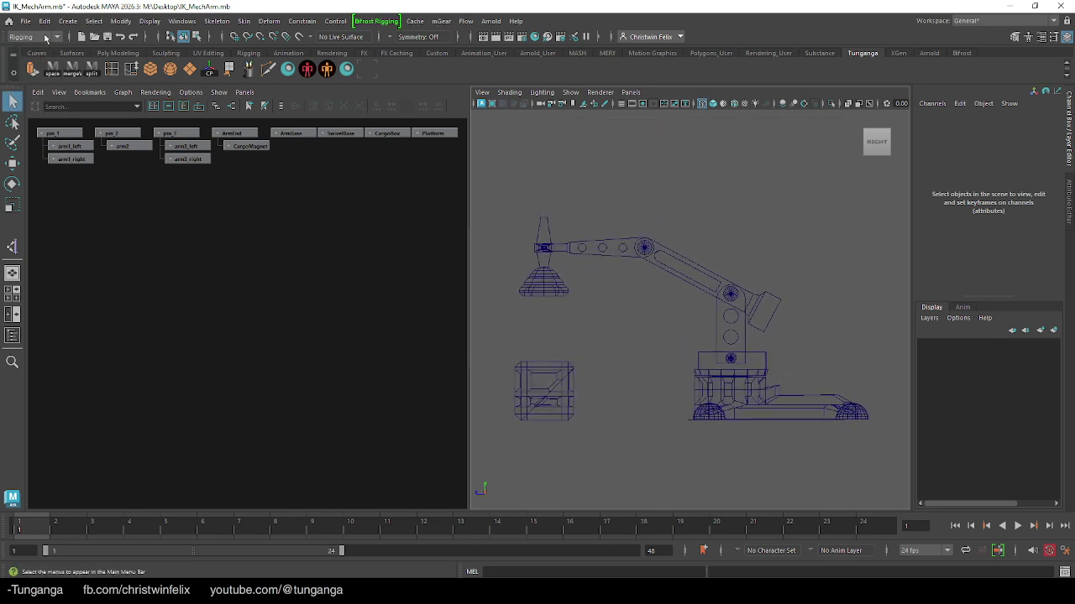
{"action": "left_click", "coordinate": [42, 37]}
{"action": "left_click", "coordinate": [40, 64]}
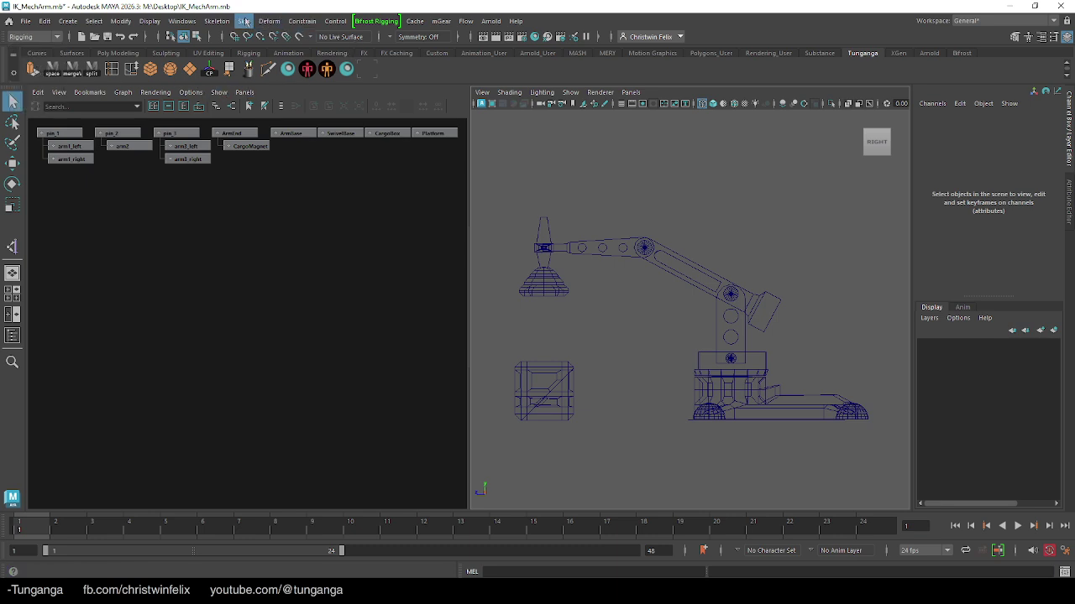
Create a four-joint chain in the side view, from the base pin through the two upper pins to the arm end.
{"action": "left_click", "coordinate": [217, 21]}
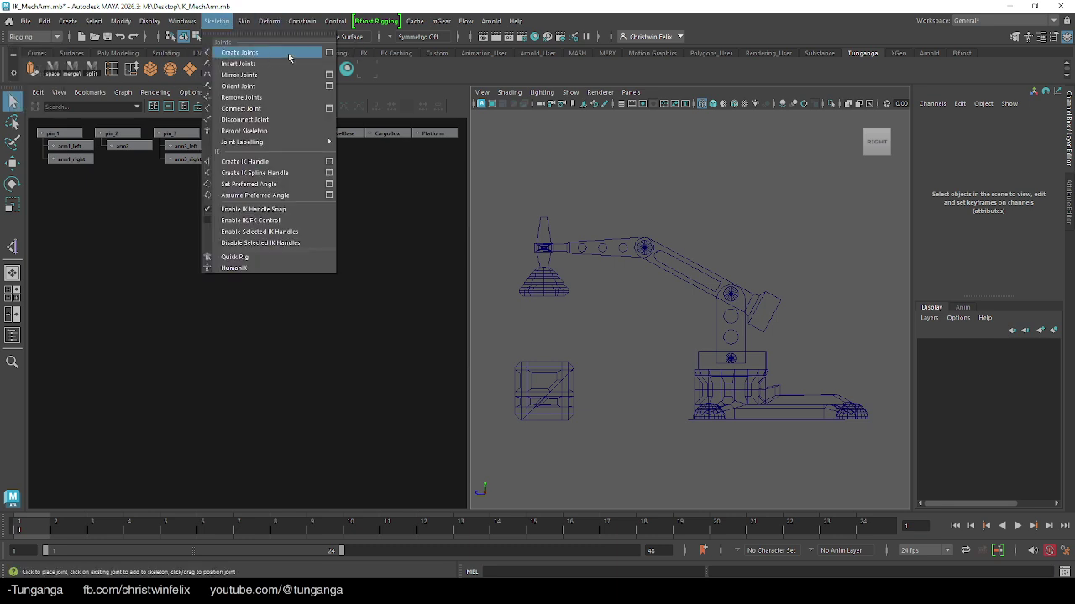
{"action": "left_click", "coordinate": [328, 53]}
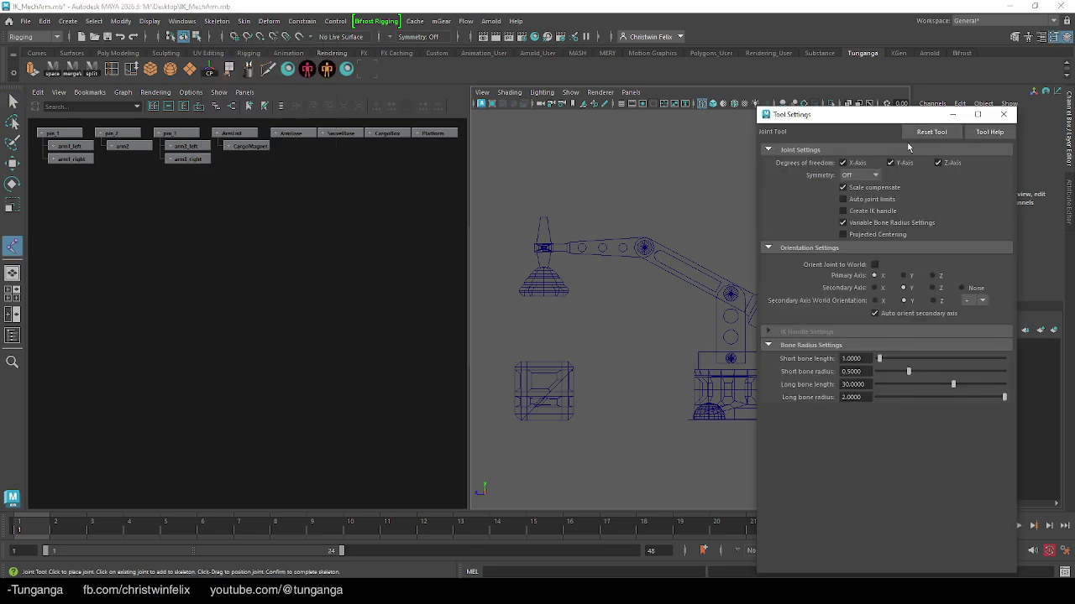
{"action": "left_click", "coordinate": [1003, 114]}
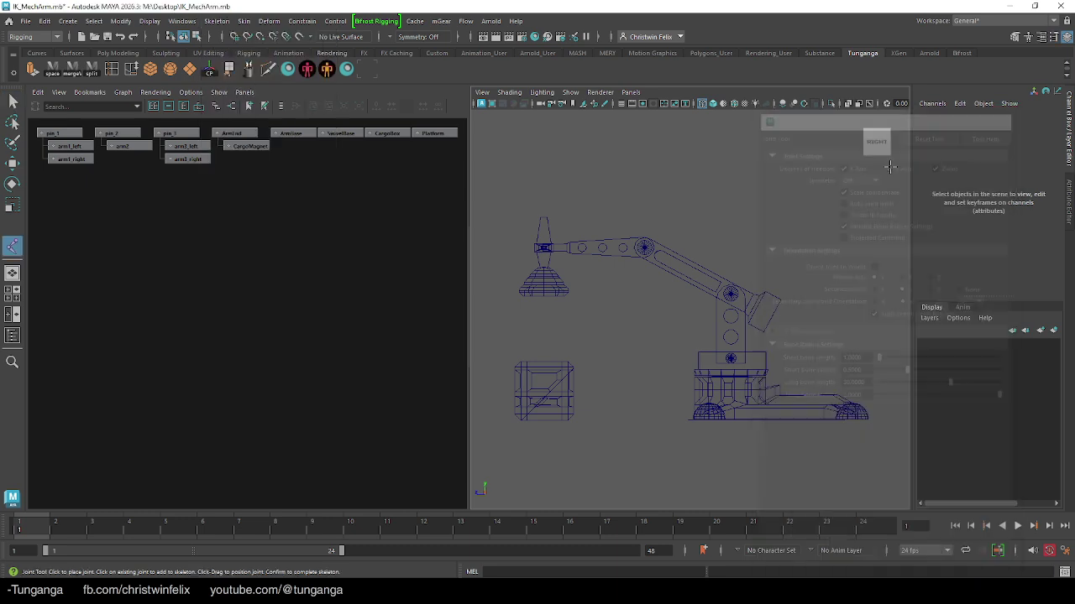
{"action": "right_click_drag", "start_coordinate": [662, 276], "coordinate": [793, 290], "text": "alt"}
{"action": "middle_click_drag", "start_coordinate": [652, 263], "coordinate": [710, 283], "text": "alt"}
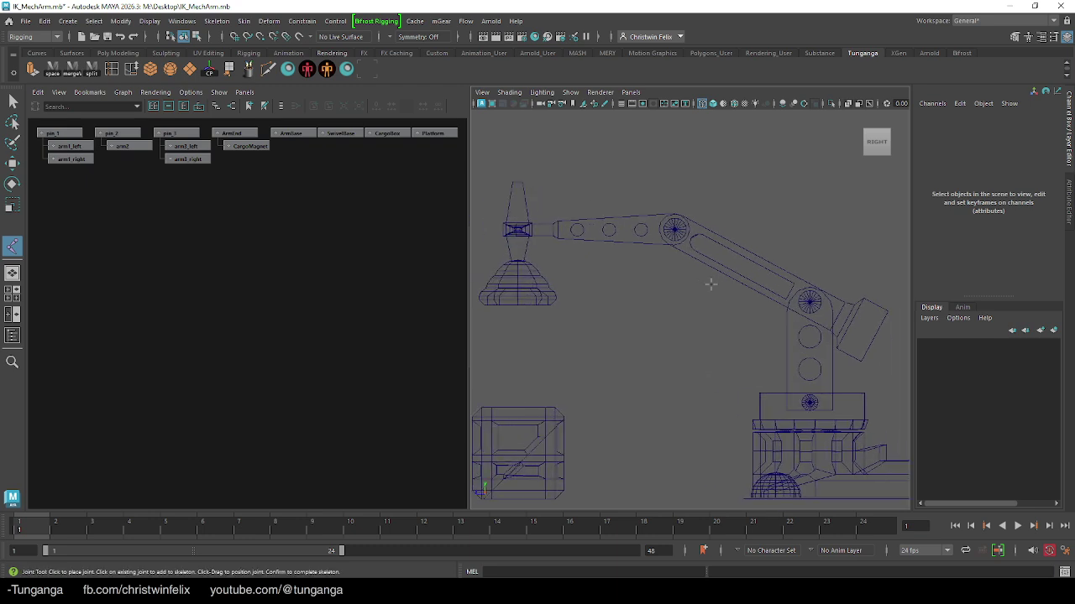
{"action": "left_click", "coordinate": [809, 403]}
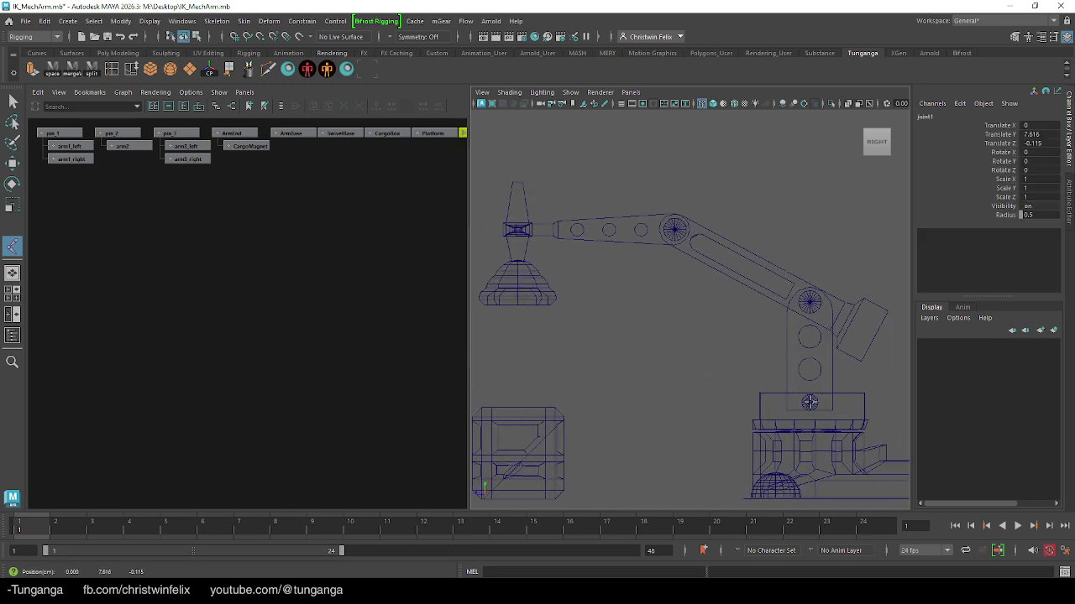
{"action": "left_click", "coordinate": [809, 301]}
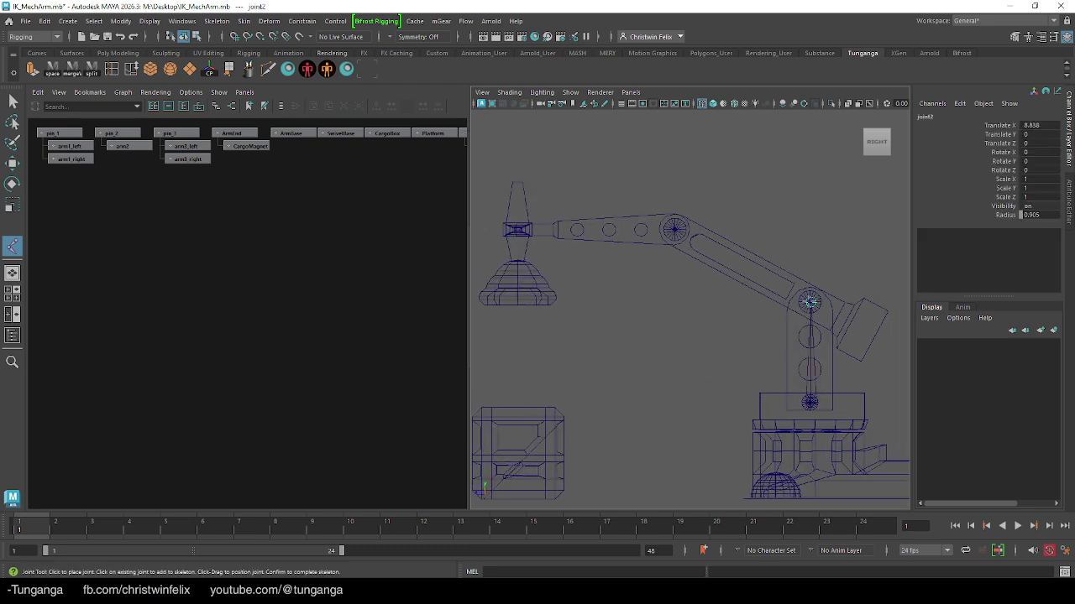
{"action": "left_click", "coordinate": [674, 229]}
{"action": "left_click", "coordinate": [517, 230]}
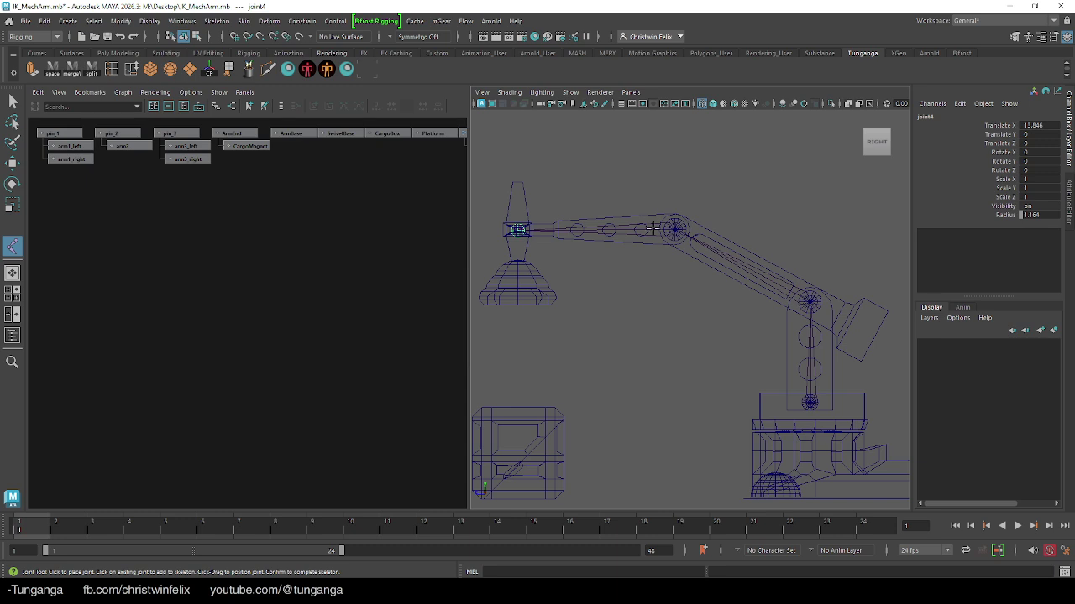
{"action": "key", "text": "q"}
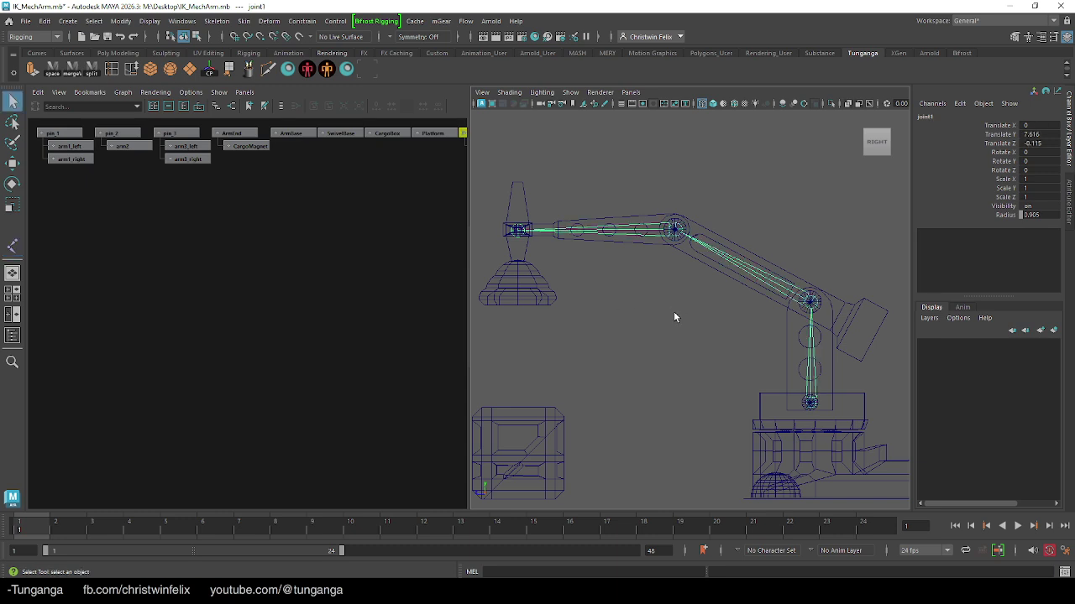
Parent the ArmEnd node to joint4 in the Hypergraph.
{"action": "scroll", "coordinate": [666, 278], "scroll_direction": "down", "scroll_amount": 3}
{"action": "middle_click_drag", "start_coordinate": [327, 204], "coordinate": [343, 266], "text": "alt"}
{"action": "right_click_drag", "start_coordinate": [343, 266], "coordinate": [297, 252], "text": "alt"}
{"action": "middle_click_drag", "start_coordinate": [301, 256], "coordinate": [276, 252], "text": "alt"}
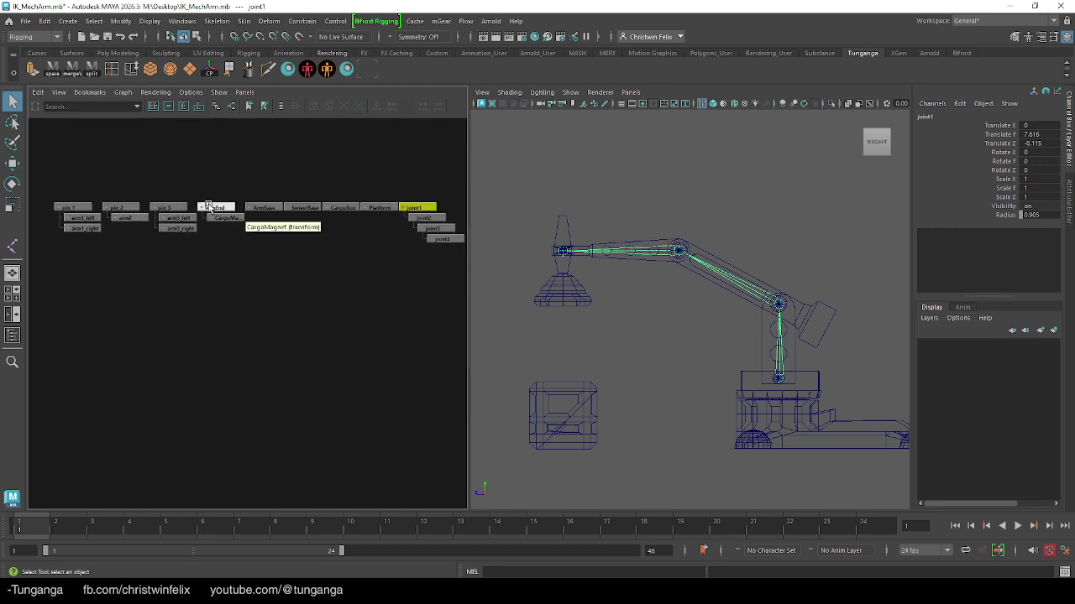
{"action": "left_click", "coordinate": [210, 207]}
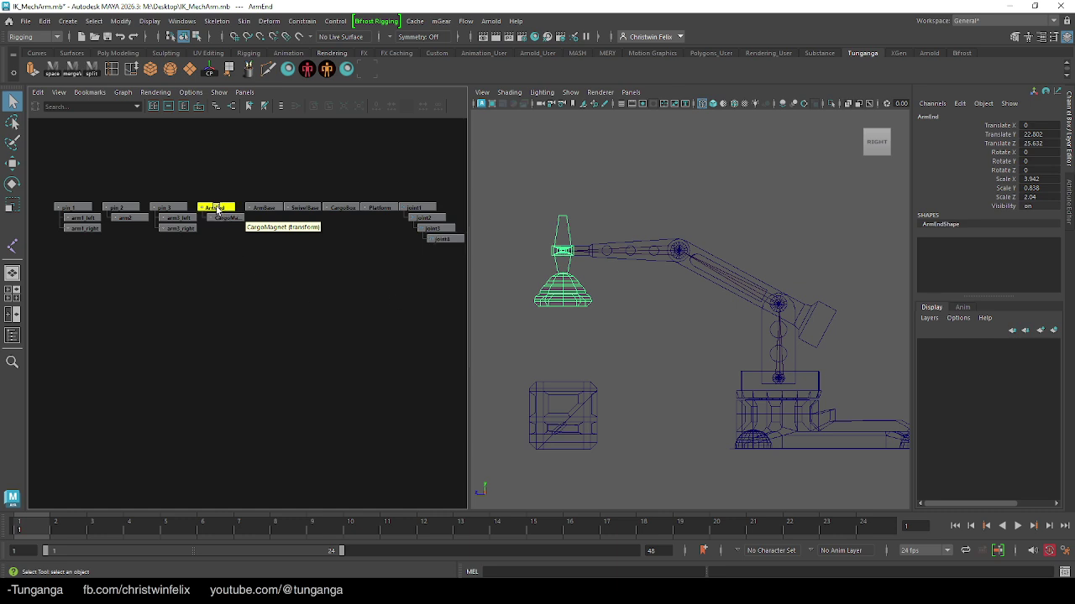
{"action": "left_click", "coordinate": [441, 240]}
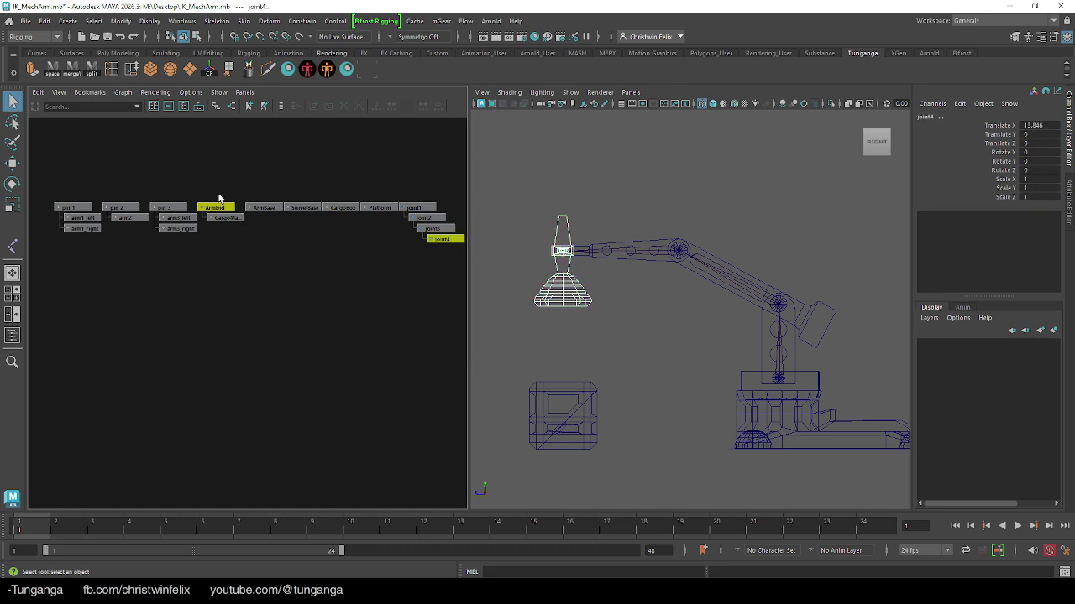
{"action": "left_click", "coordinate": [39, 25]}
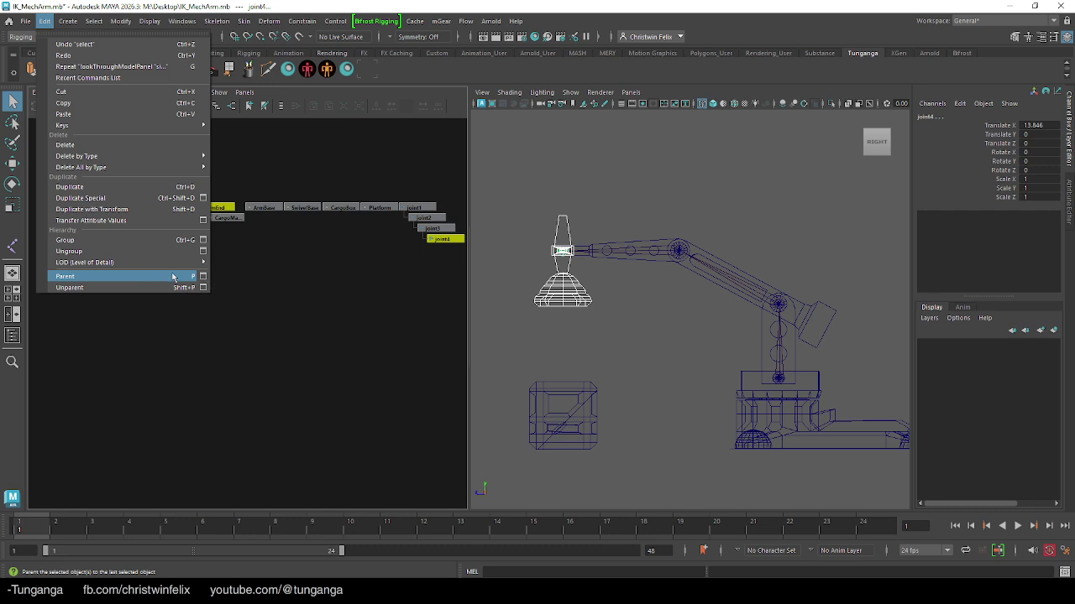
{"action": "left_click", "coordinate": [173, 277]}
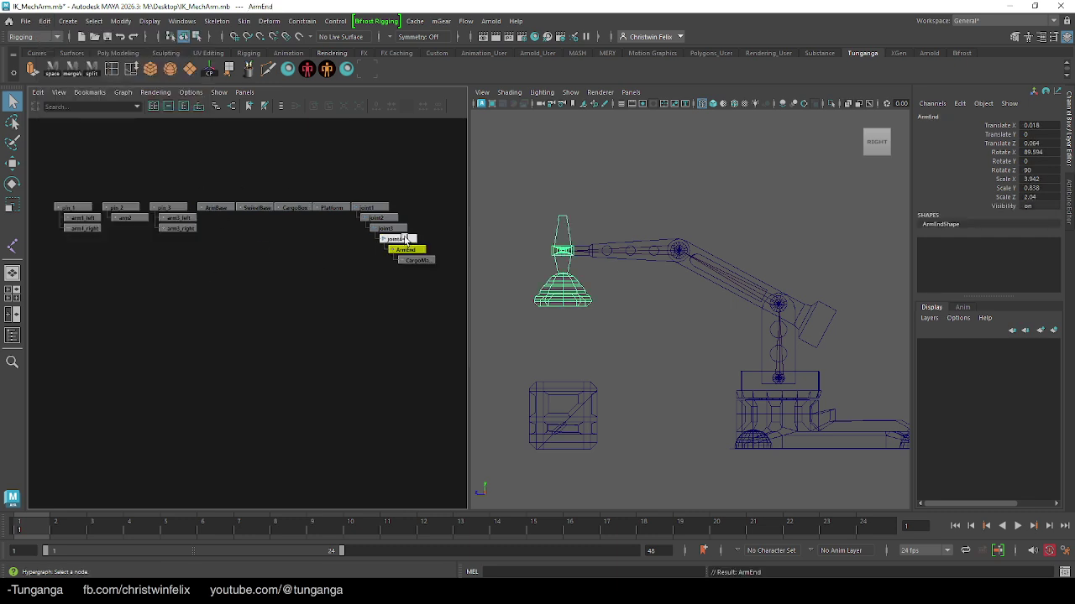
Parent the pin_3 node to joint3.
{"action": "left_click", "coordinate": [171, 207]}
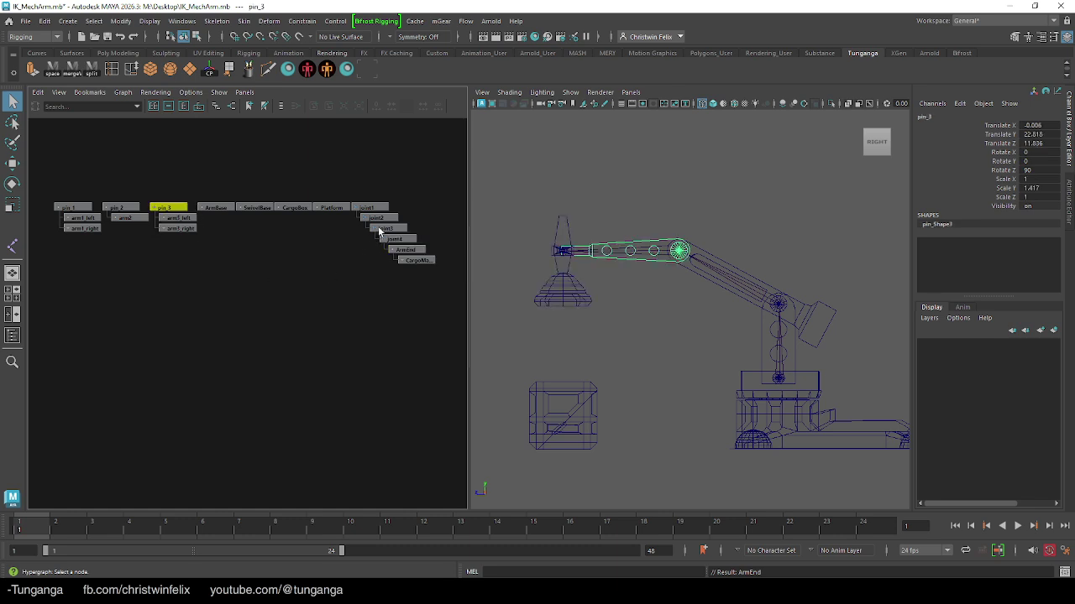
{"action": "left_click", "coordinate": [379, 229], "text": "shift"}
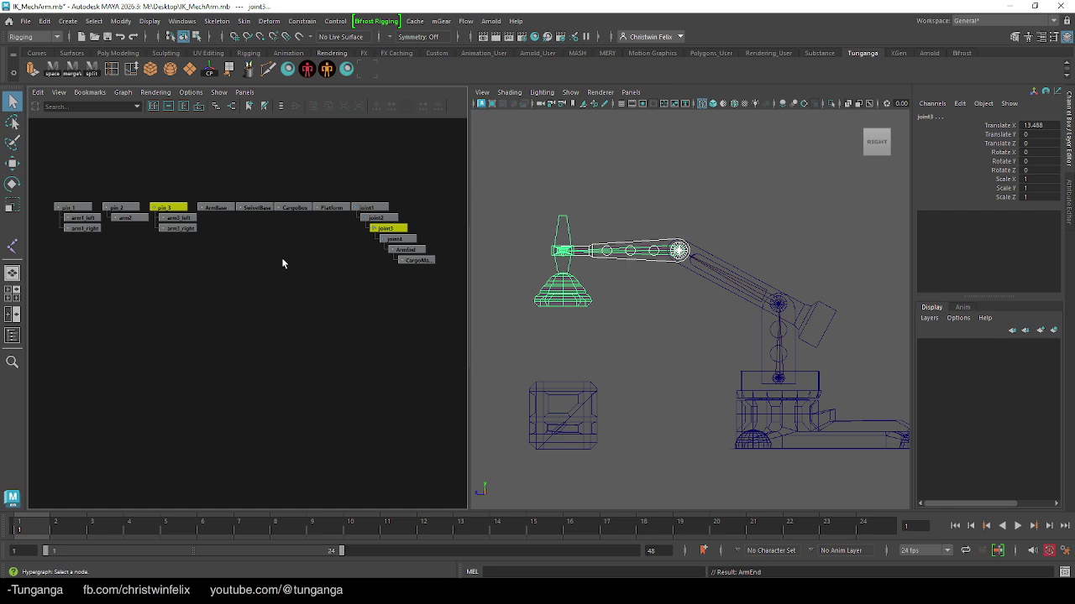
{"action": "key", "text": "p"}
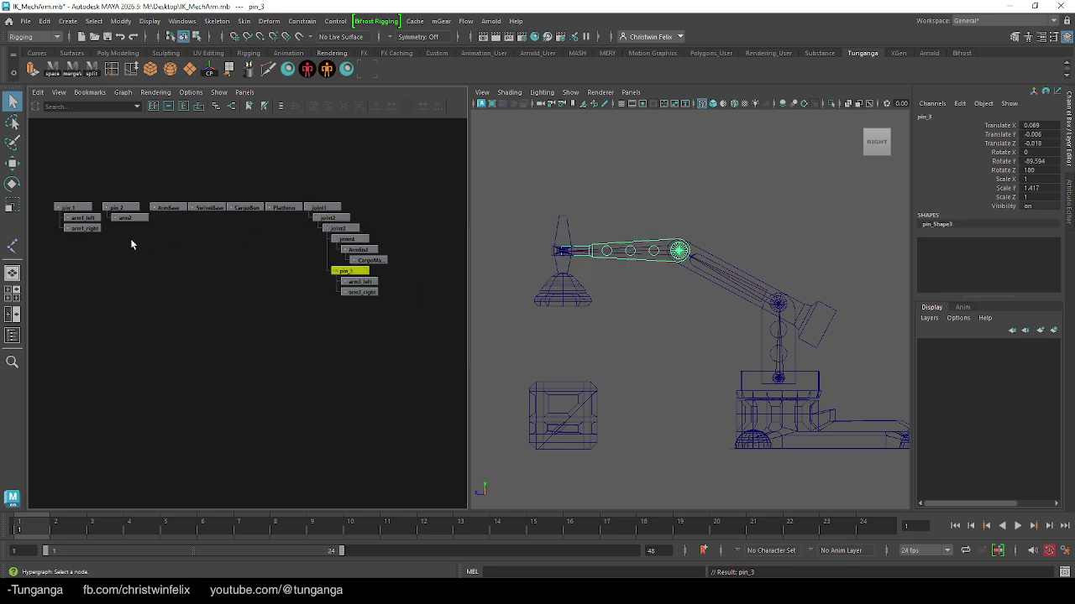
Parent the pin_2 node to joint2 and the pin_1 node to joint1 in the Hypergraph.
{"action": "left_click", "coordinate": [117, 209]}
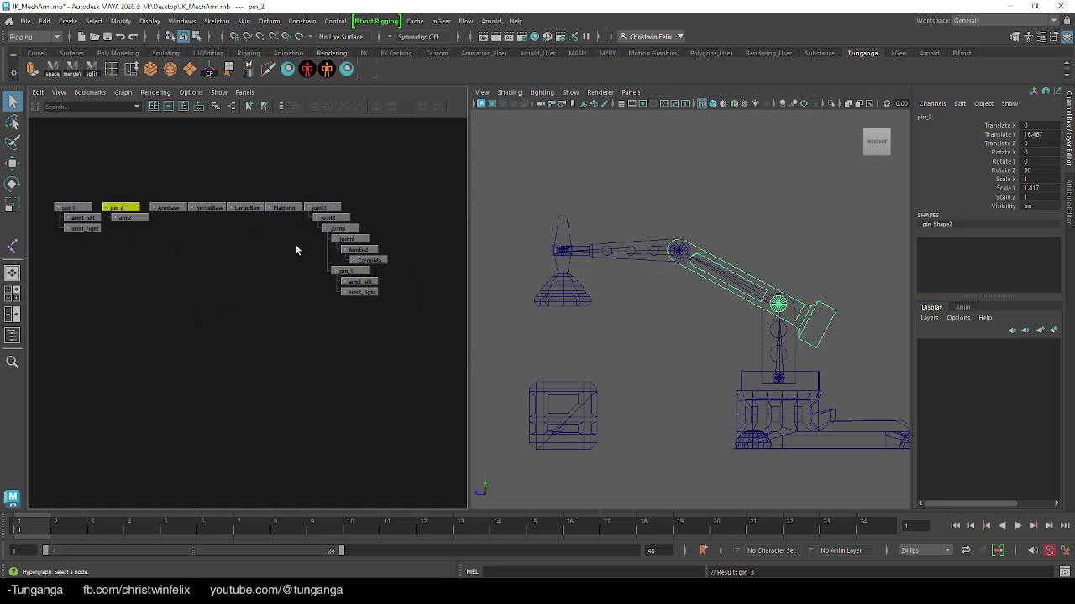
{"action": "left_click", "coordinate": [339, 219], "text": "shift"}
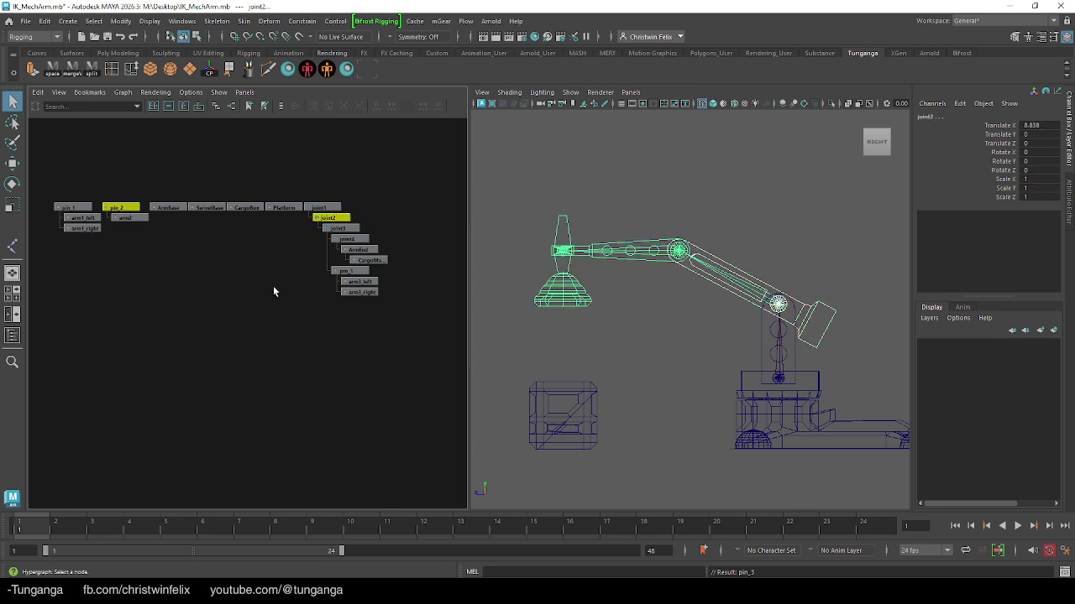
{"action": "key", "text": "p"}
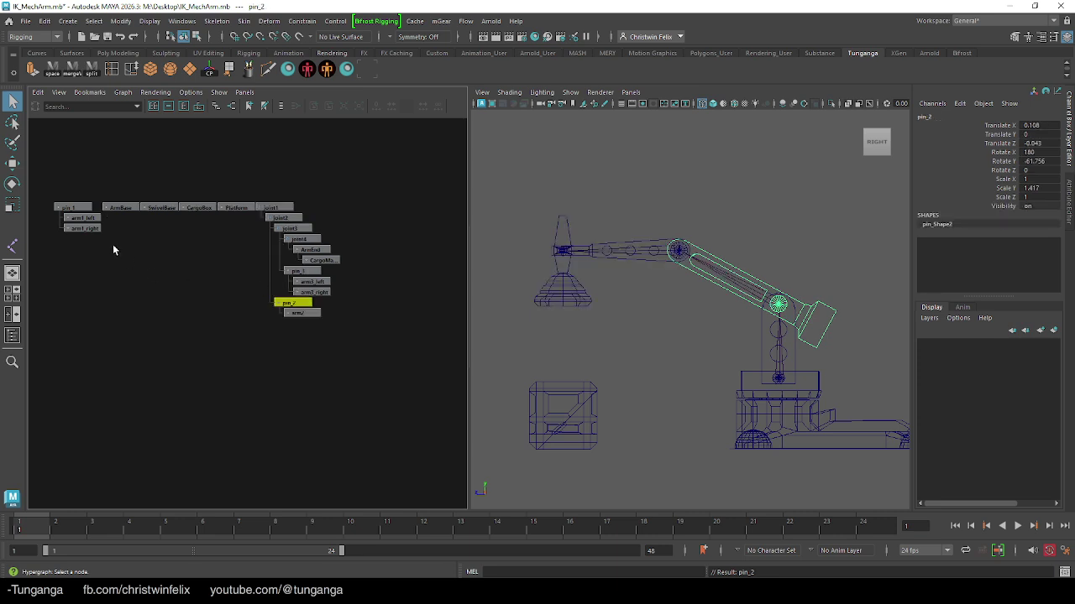
{"action": "left_click", "coordinate": [77, 208]}
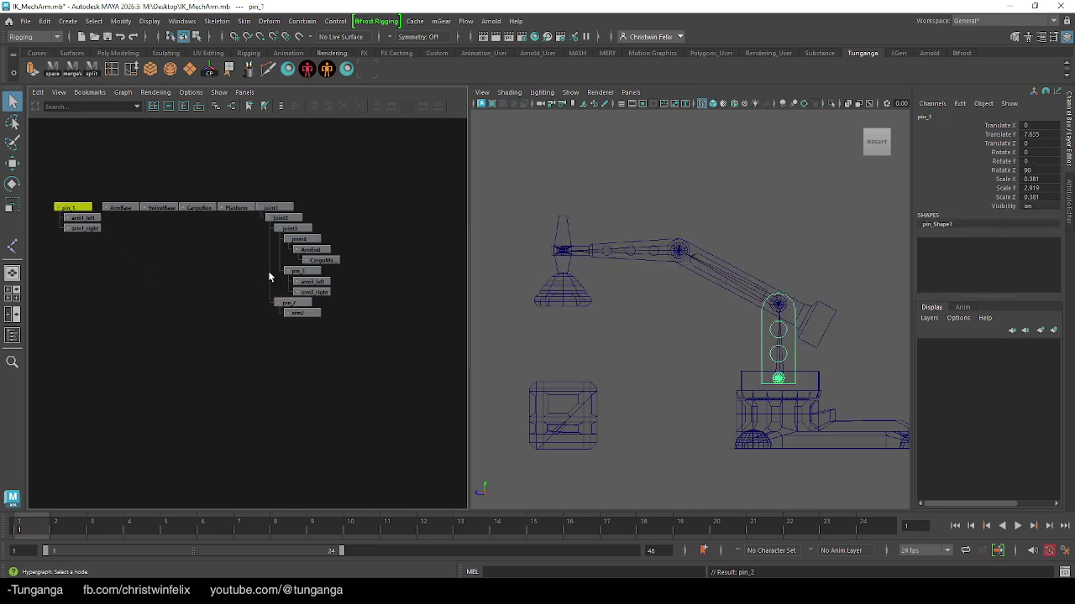
{"action": "left_click", "coordinate": [275, 208], "text": "shift"}
{"action": "key", "text": "p"}
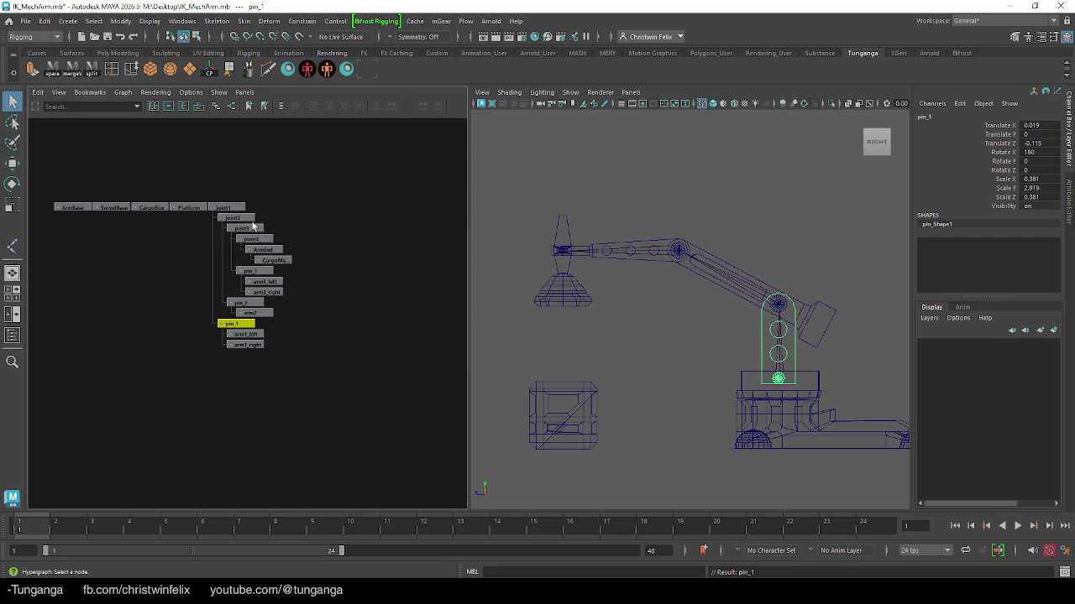
Parent joint1 to the SwivelBase node in the Hypergraph.
{"action": "left_click", "coordinate": [242, 209]}
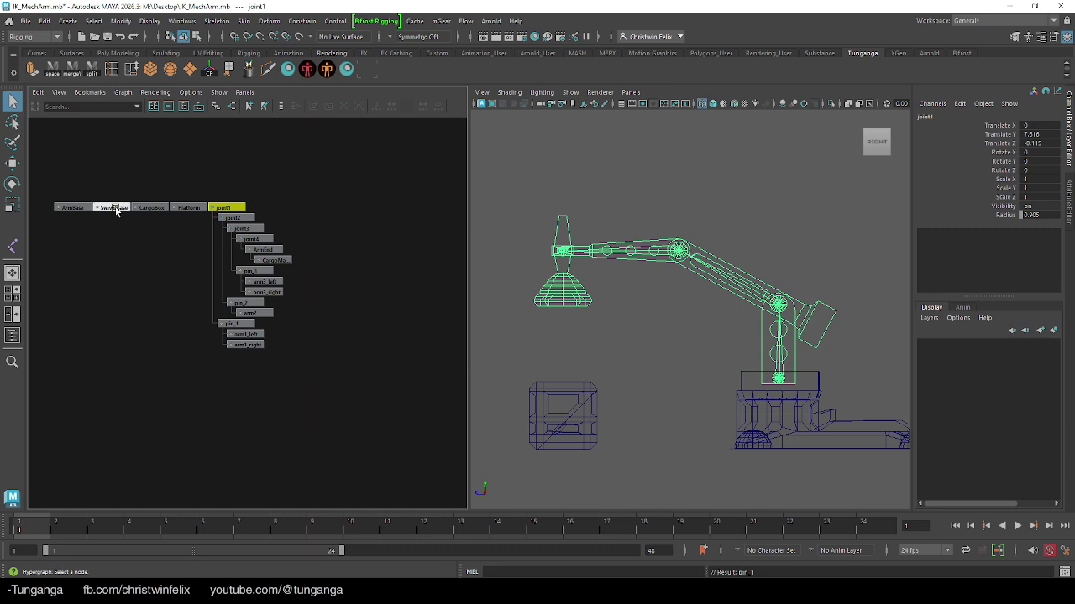
{"action": "left_click", "coordinate": [230, 207], "text": "ctrl"}
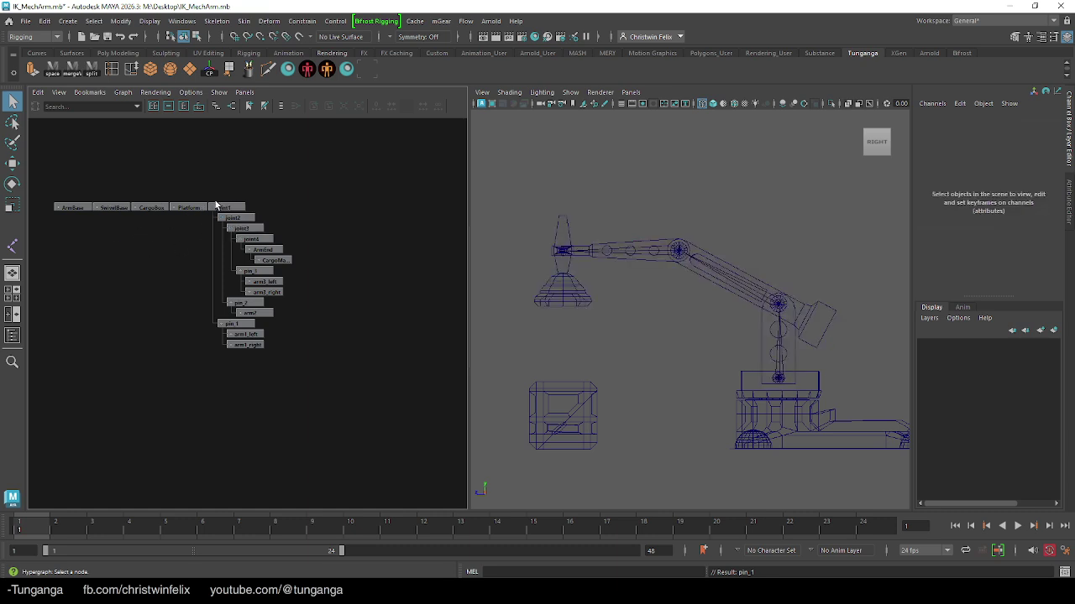
{"action": "left_click", "coordinate": [225, 207]}
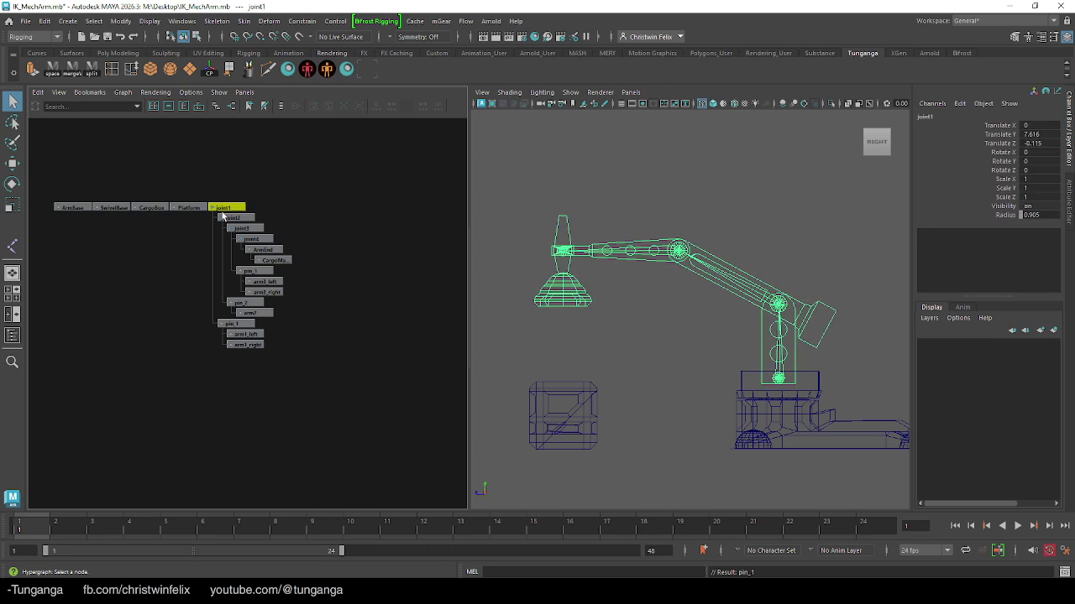
{"action": "left_click", "coordinate": [113, 208]}
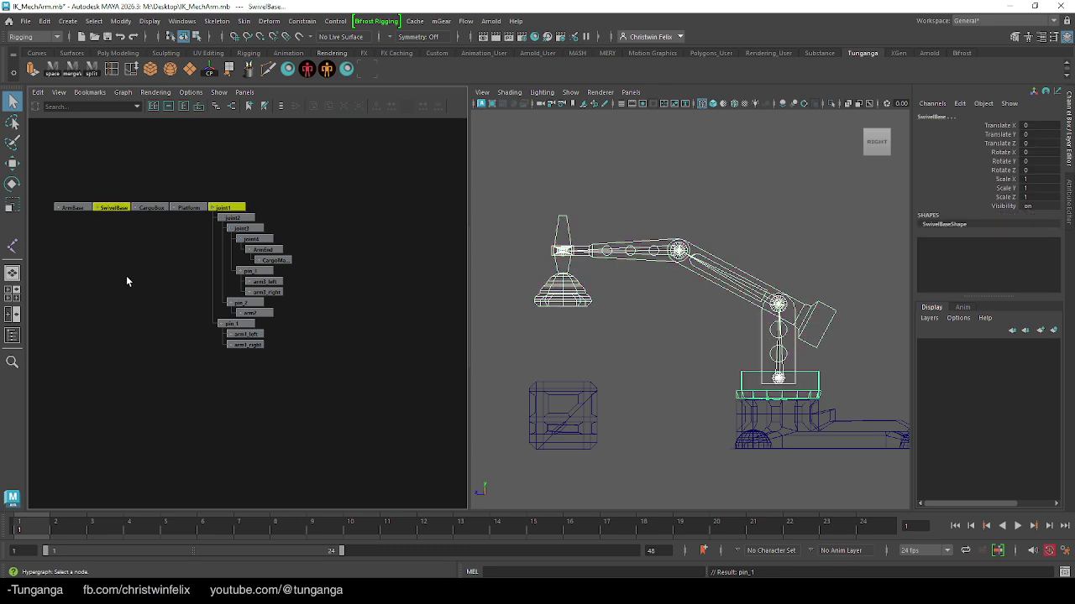
{"action": "key", "text": "p"}
{"action": "middle_click_drag", "start_coordinate": [113, 235], "coordinate": [203, 245], "text": "alt"}
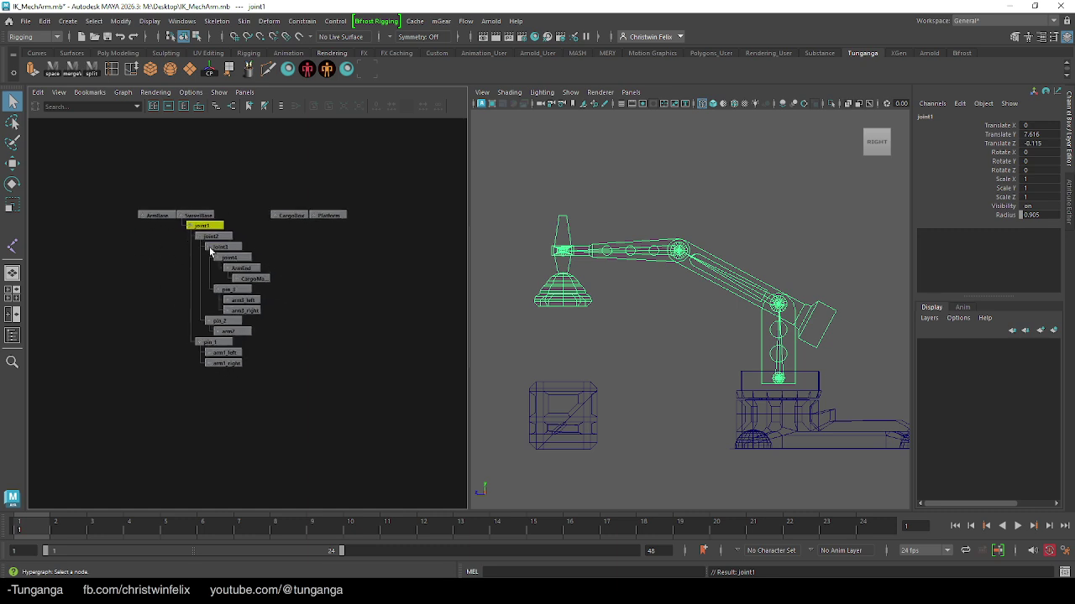
{"action": "right_click_drag", "start_coordinate": [211, 249], "coordinate": [323, 257], "text": "alt"}
{"action": "middle_click_drag", "start_coordinate": [242, 212], "coordinate": [248, 260], "text": "alt"}
{"action": "right_click_drag", "start_coordinate": [249, 261], "coordinate": [264, 289], "text": "alt"}
{"action": "middle_click_drag", "start_coordinate": [264, 290], "coordinate": [251, 262], "text": "alt"}
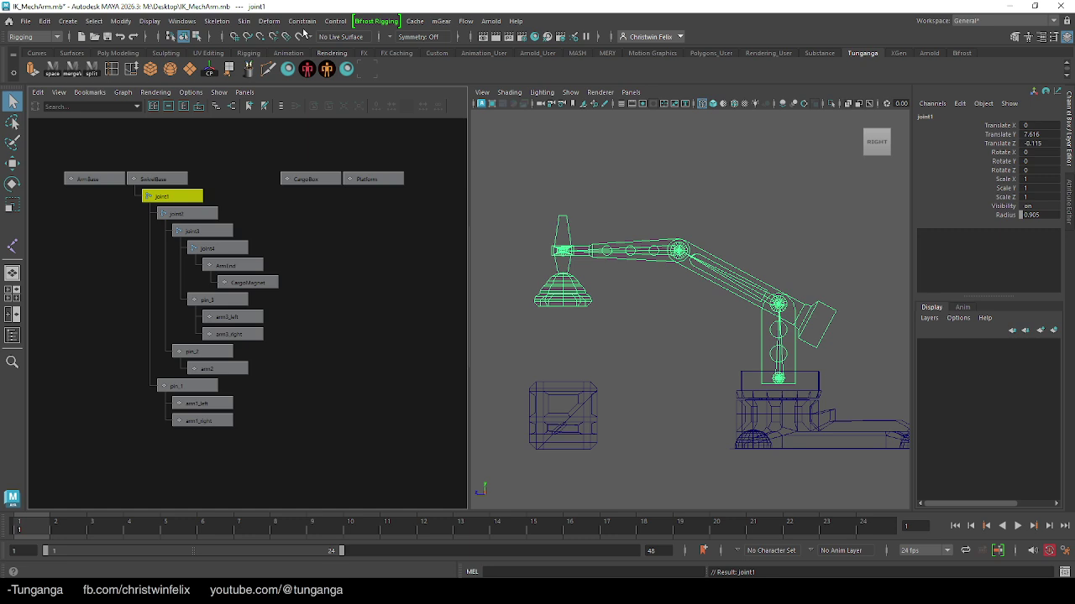
Reset the IK Handle tool settings and set its current solver to Single-Chain Solver.
{"action": "left_click", "coordinate": [215, 22]}
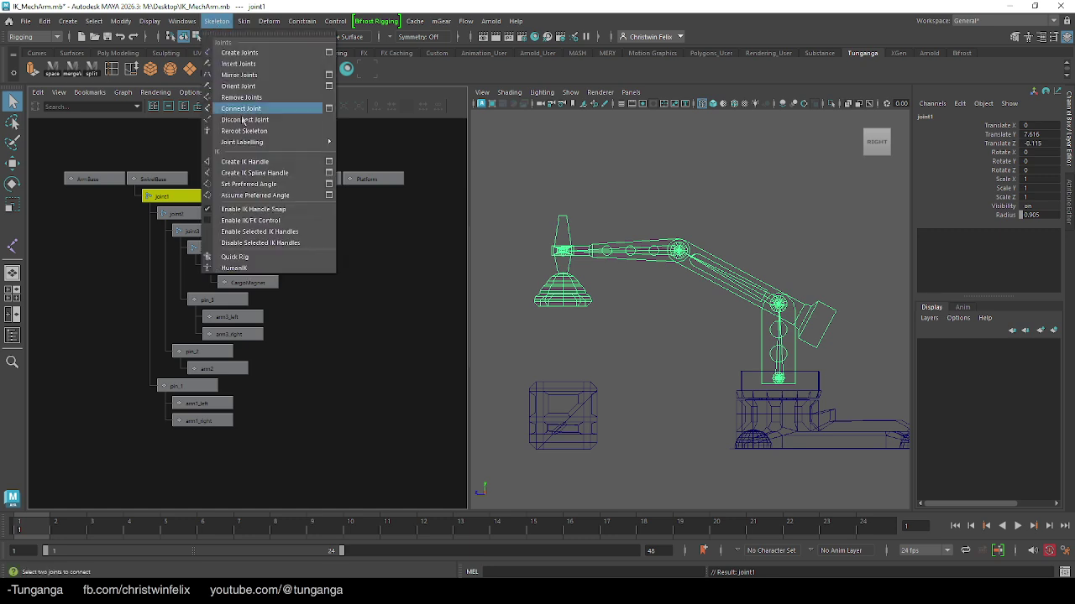
{"action": "left_click", "coordinate": [329, 162]}
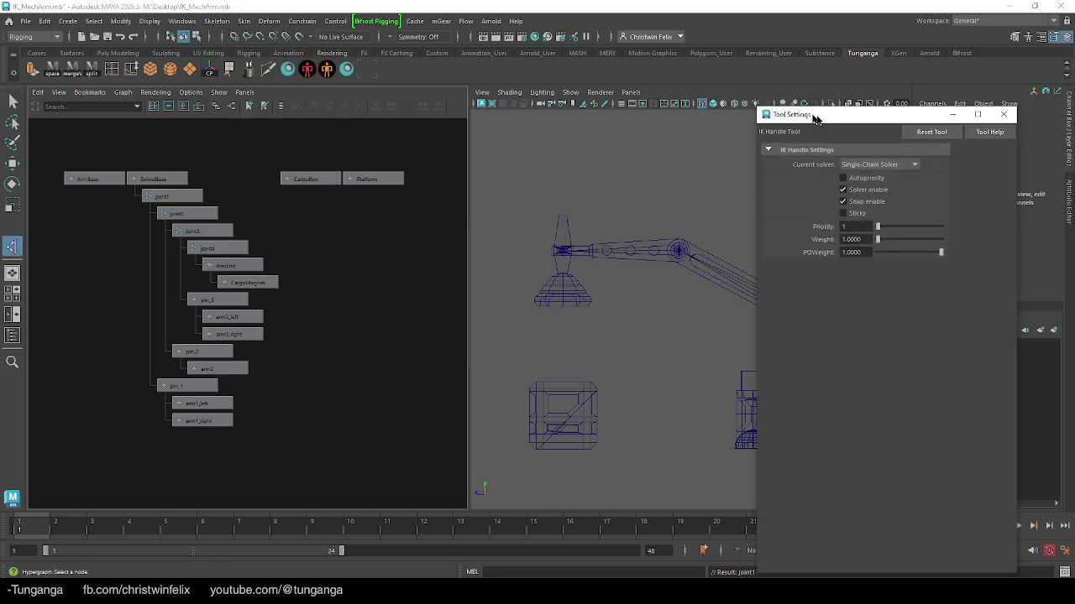
{"action": "left_click", "coordinate": [852, 129]}
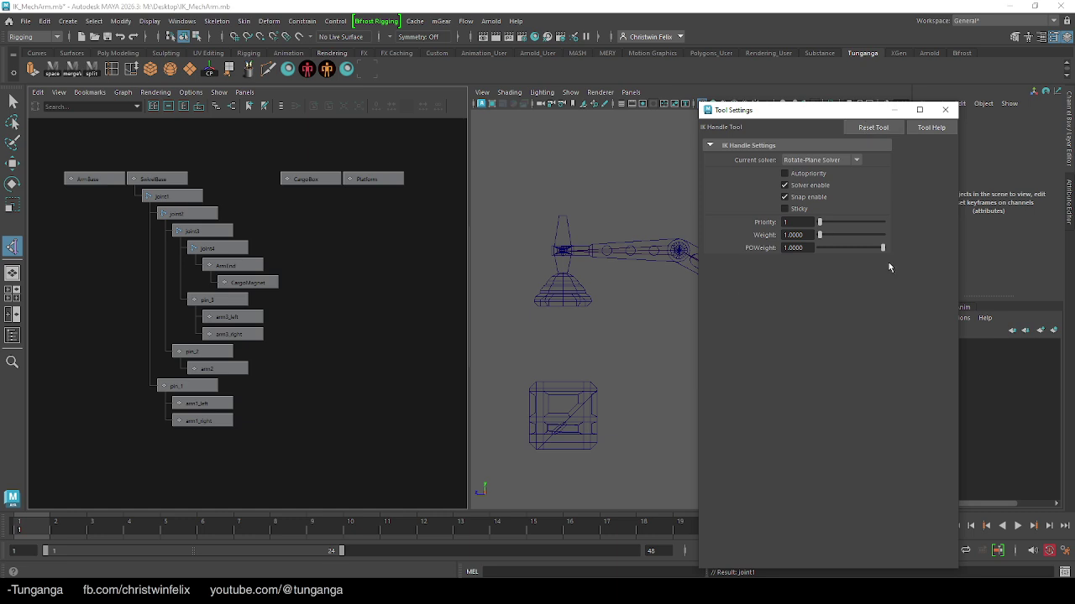
{"action": "left_click", "coordinate": [832, 161]}
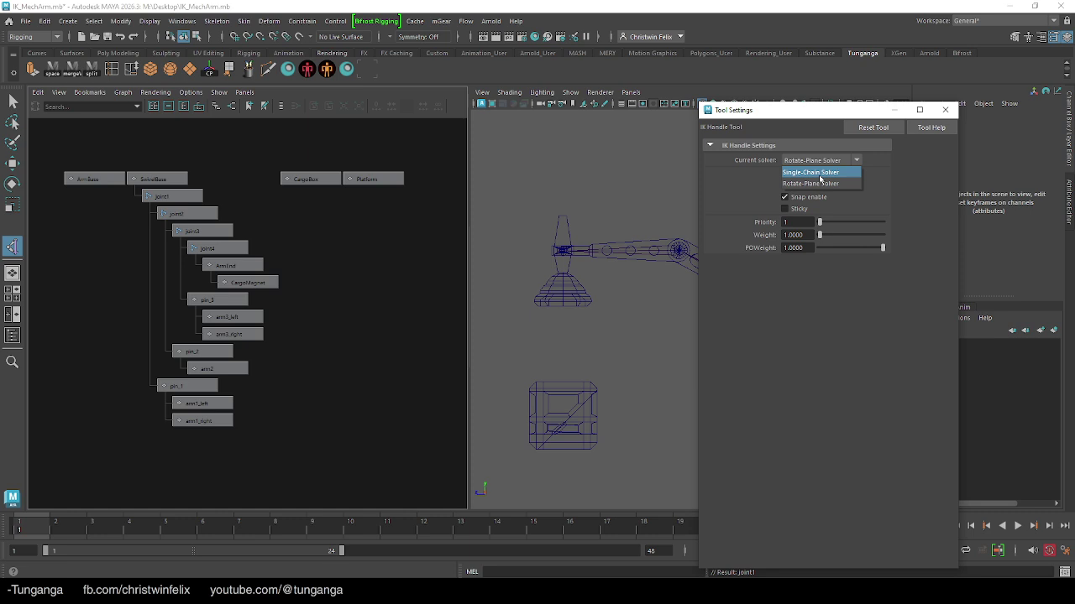
{"action": "left_click", "coordinate": [820, 173]}
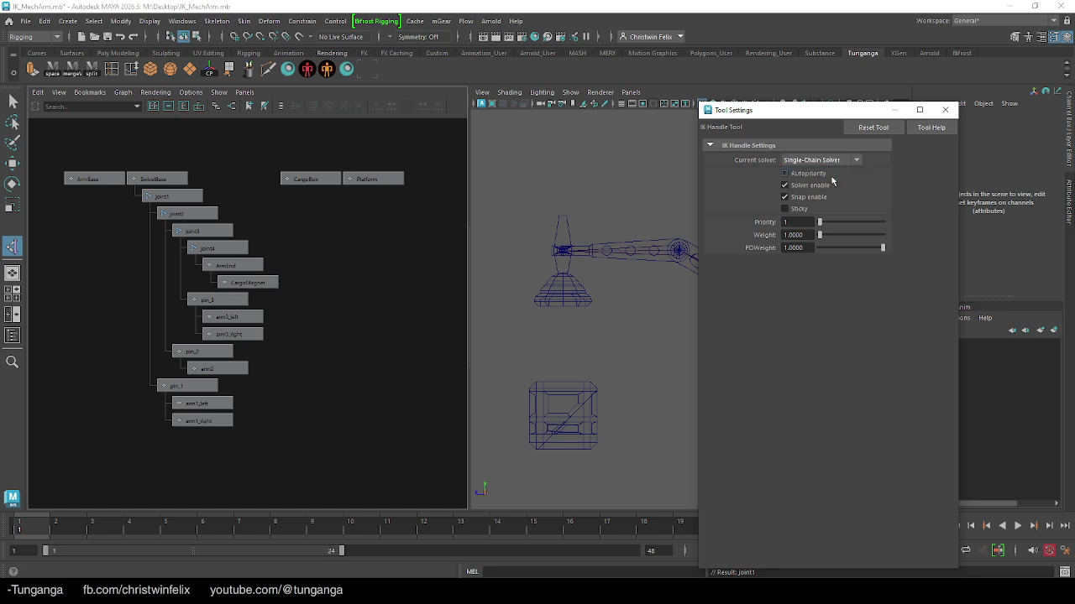
{"action": "left_click", "coordinate": [946, 111]}
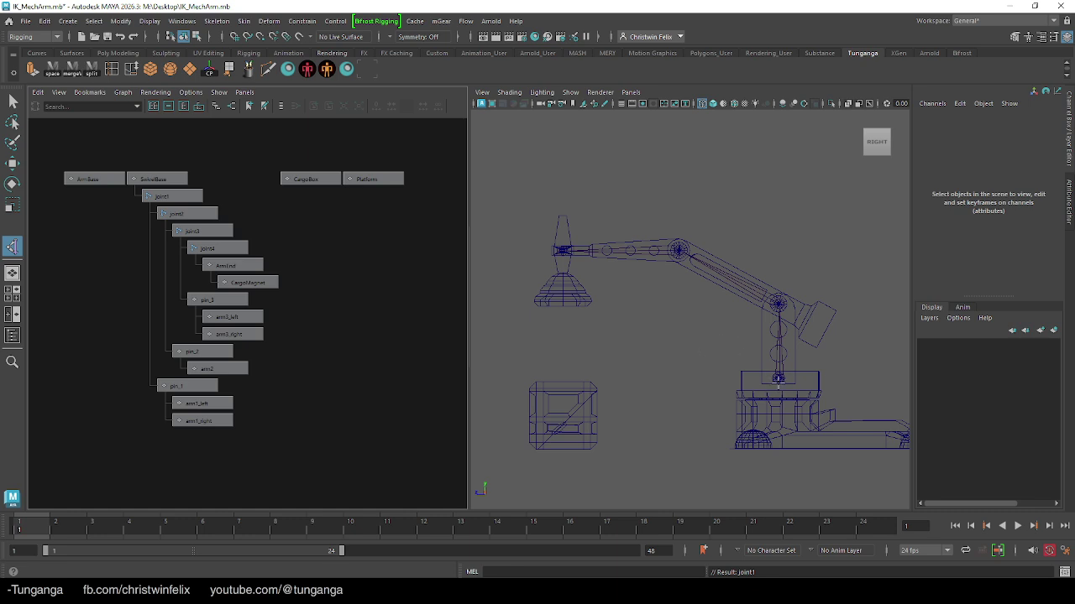
Create an IK handle from joint1 at the base pin to joint4 at the arm end.
{"action": "left_click", "coordinate": [779, 378]}
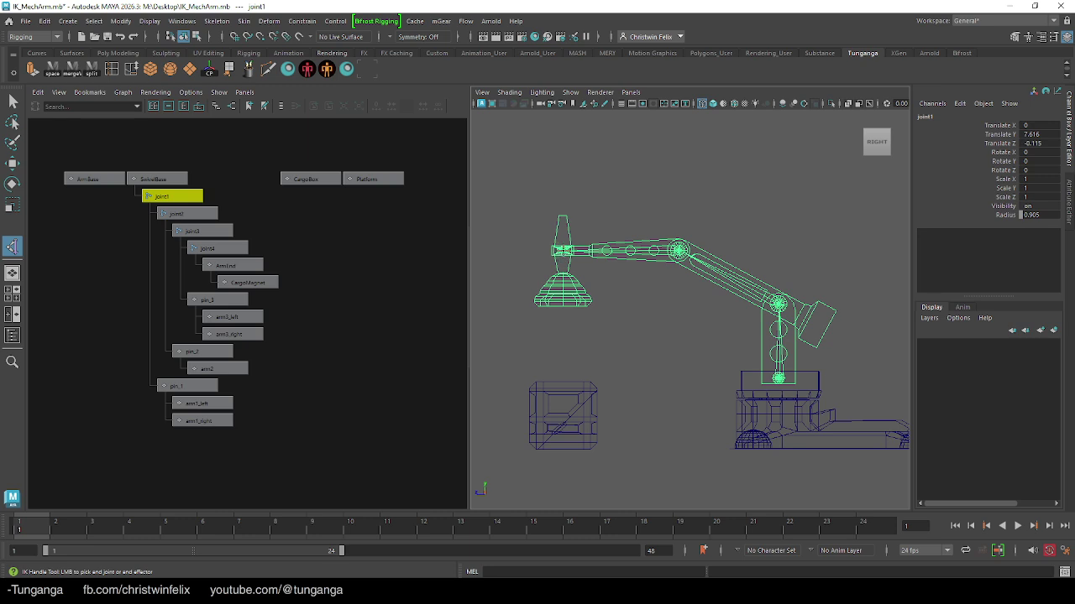
{"action": "left_click", "coordinate": [563, 251]}
{"action": "key", "text": "q"}
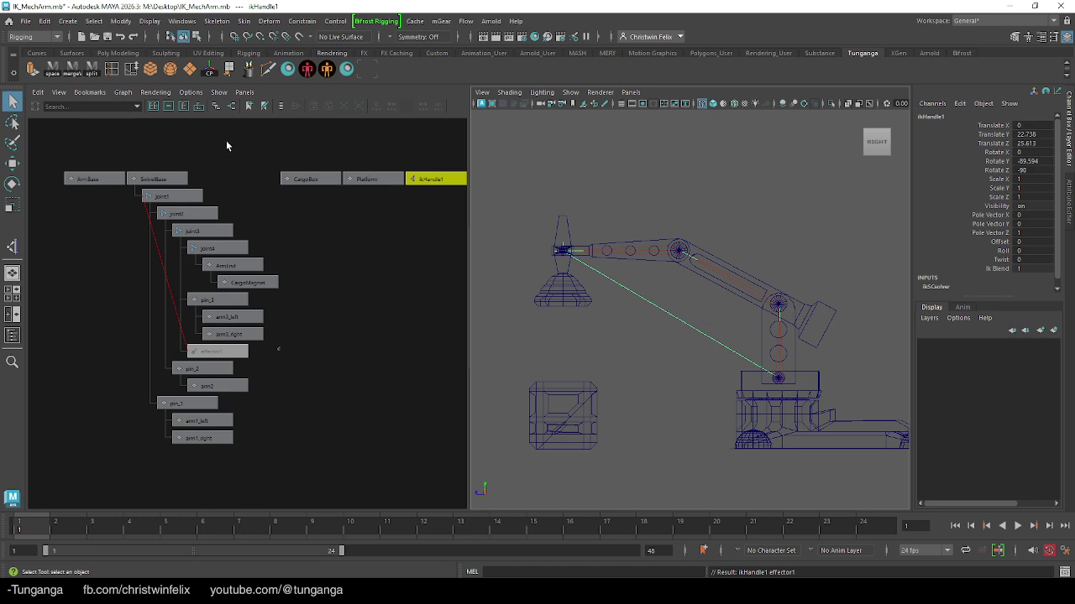
Create a locator and move it just beyond the arm end in the side view, to about Y 25.9 and Z 30.9.
{"action": "left_click", "coordinate": [67, 21]}
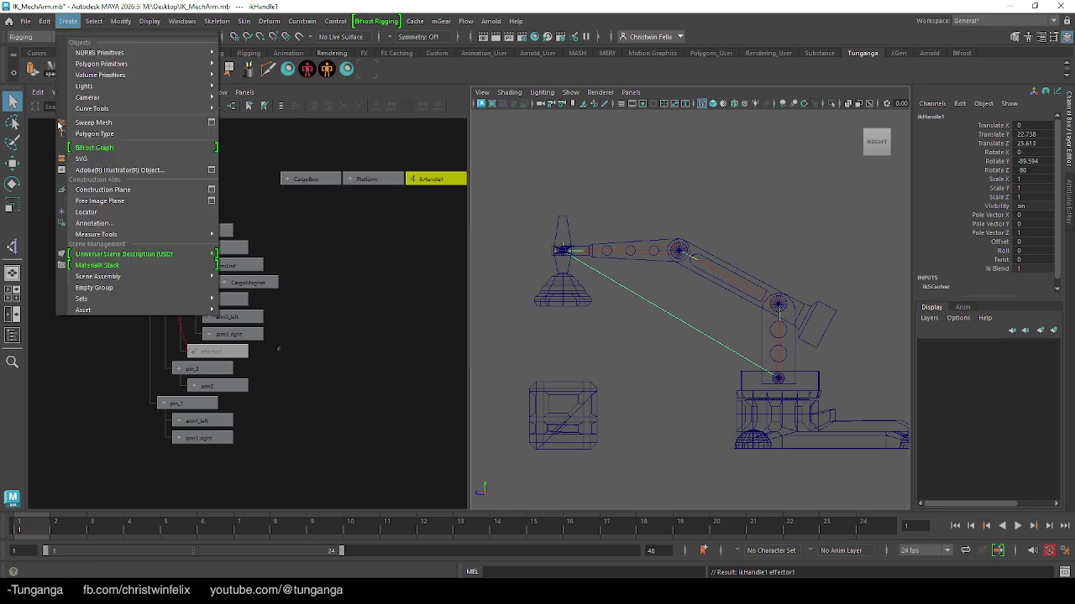
{"action": "left_click", "coordinate": [135, 214]}
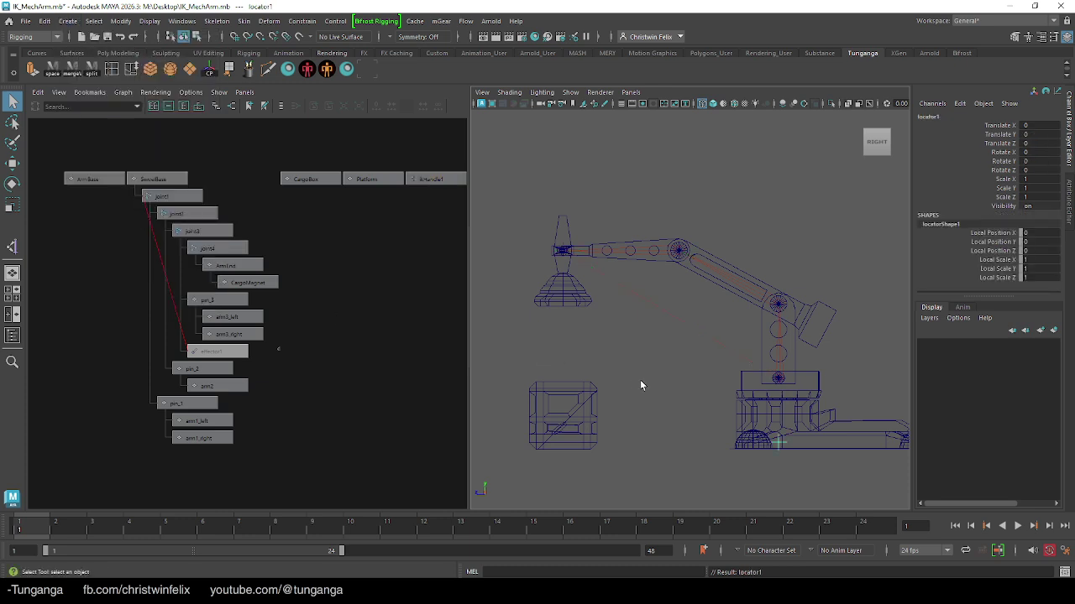
{"action": "key", "text": "w"}
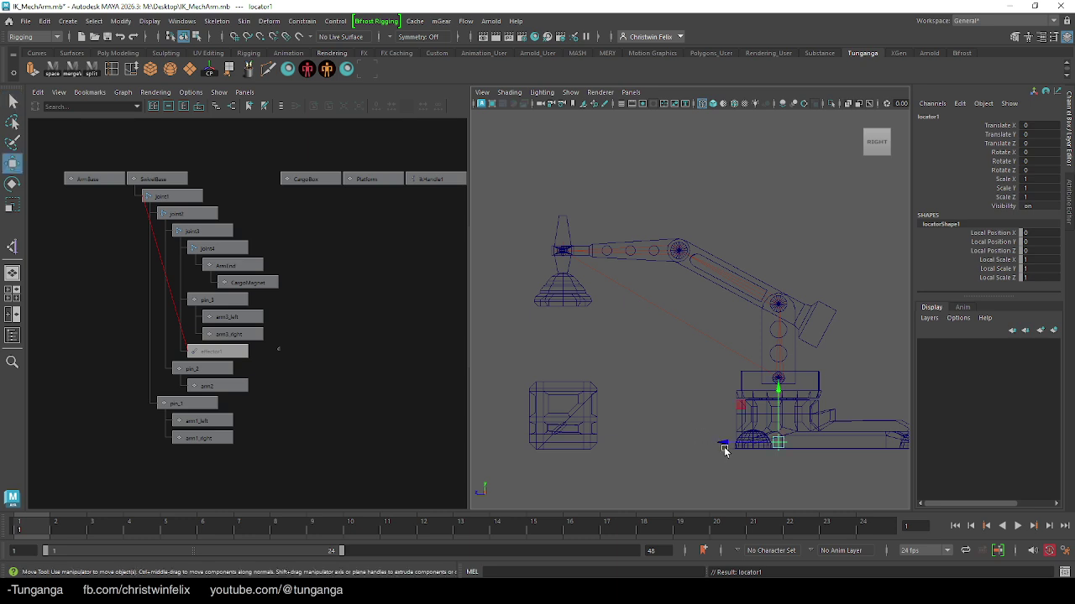
{"action": "left_click_drag", "start_coordinate": [727, 443], "coordinate": [466, 445]}
{"action": "left_click_drag", "start_coordinate": [520, 388], "coordinate": [522, 170]}
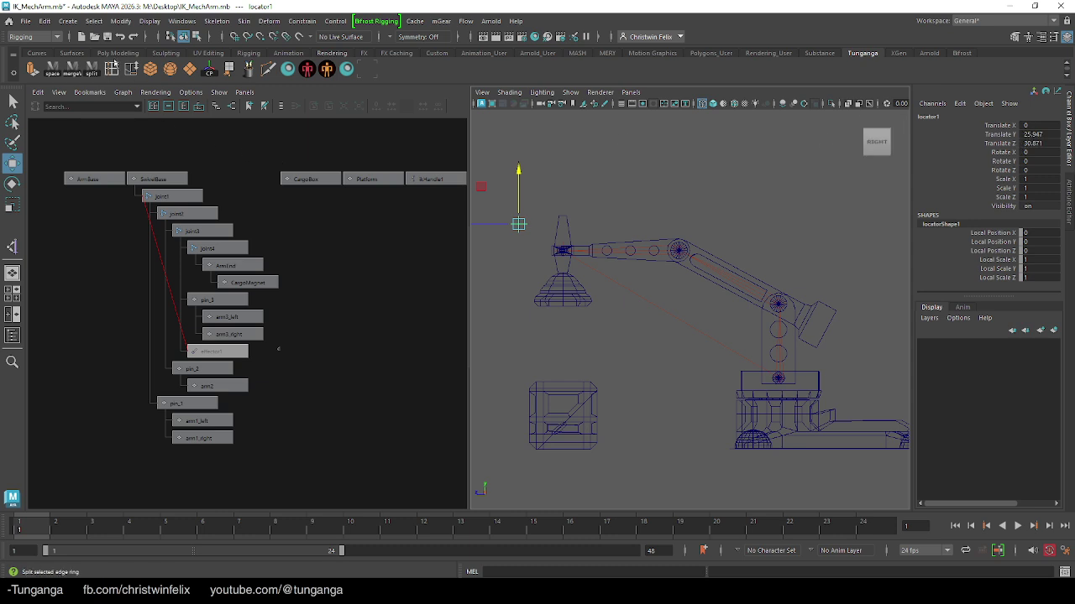
Freeze the locator's transformations and rename it armcontrol.
{"action": "left_click", "coordinate": [120, 21]}
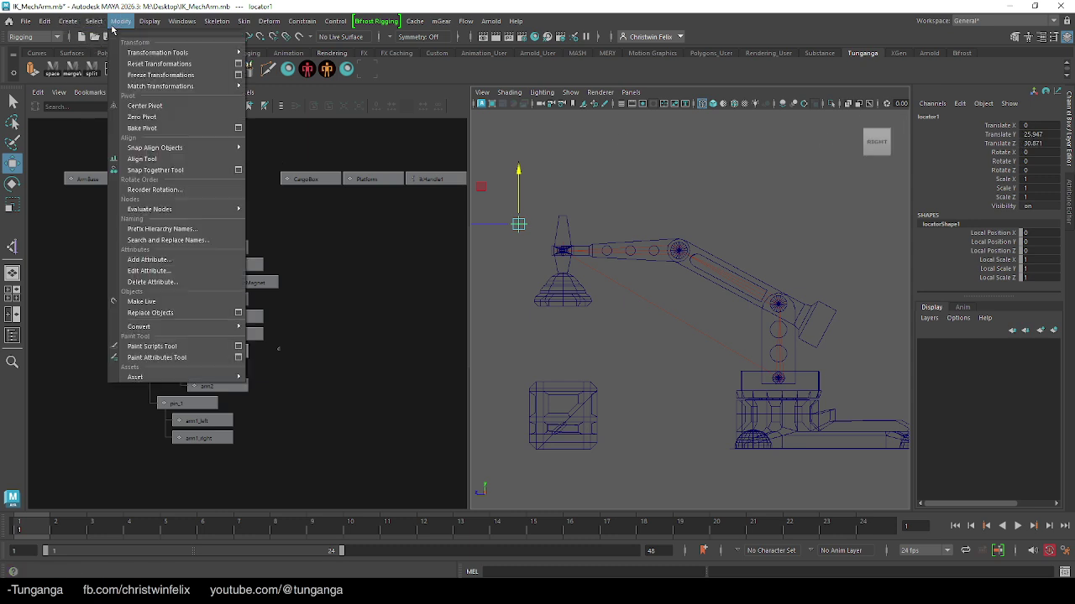
{"action": "left_click", "coordinate": [162, 76]}
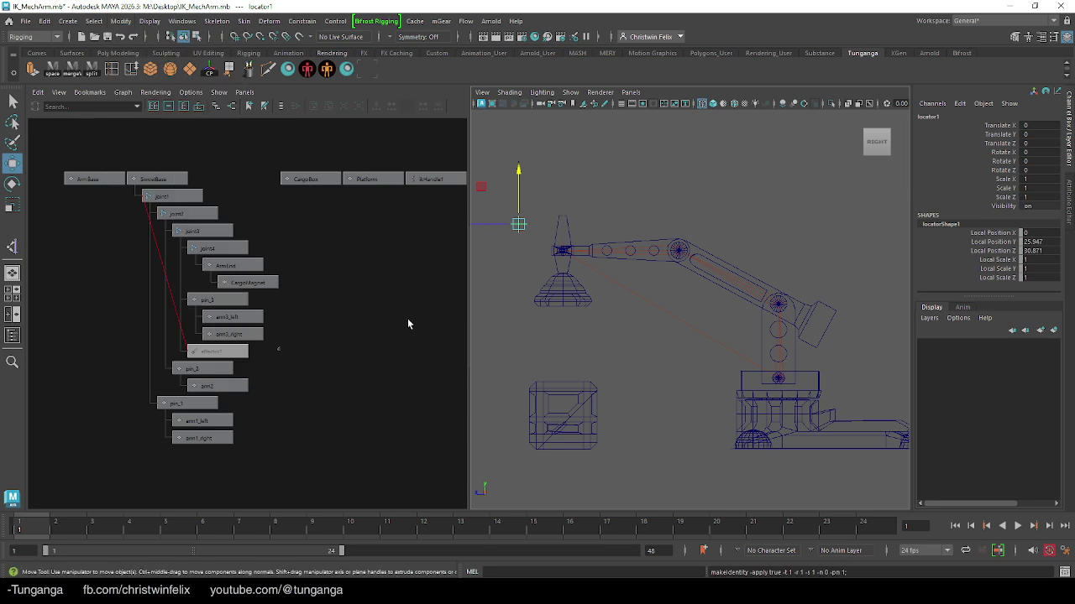
{"action": "key", "text": "a"}
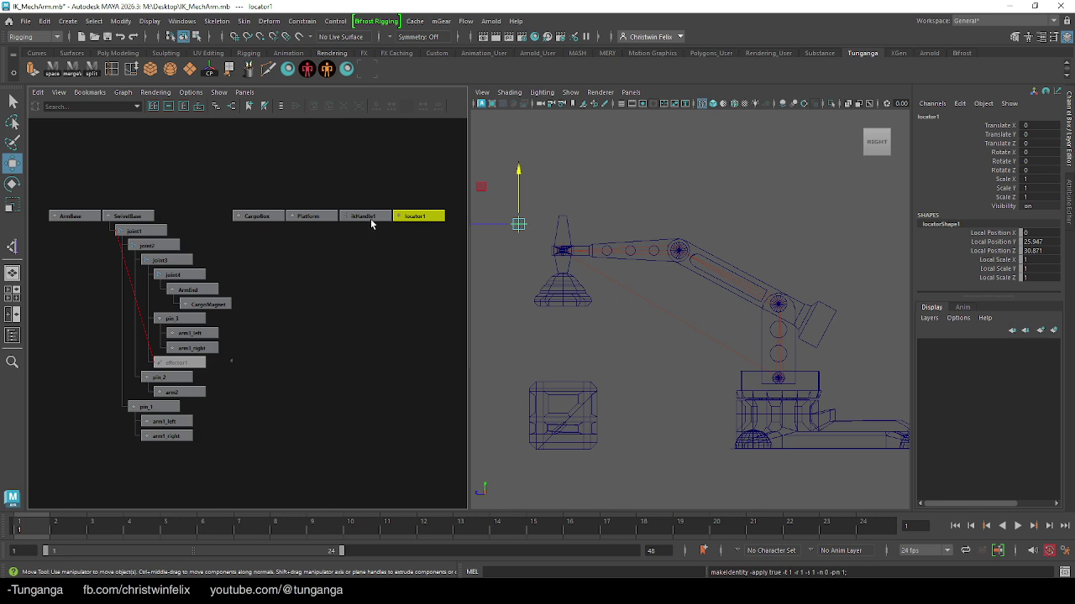
{"action": "left_click", "coordinate": [413, 234]}
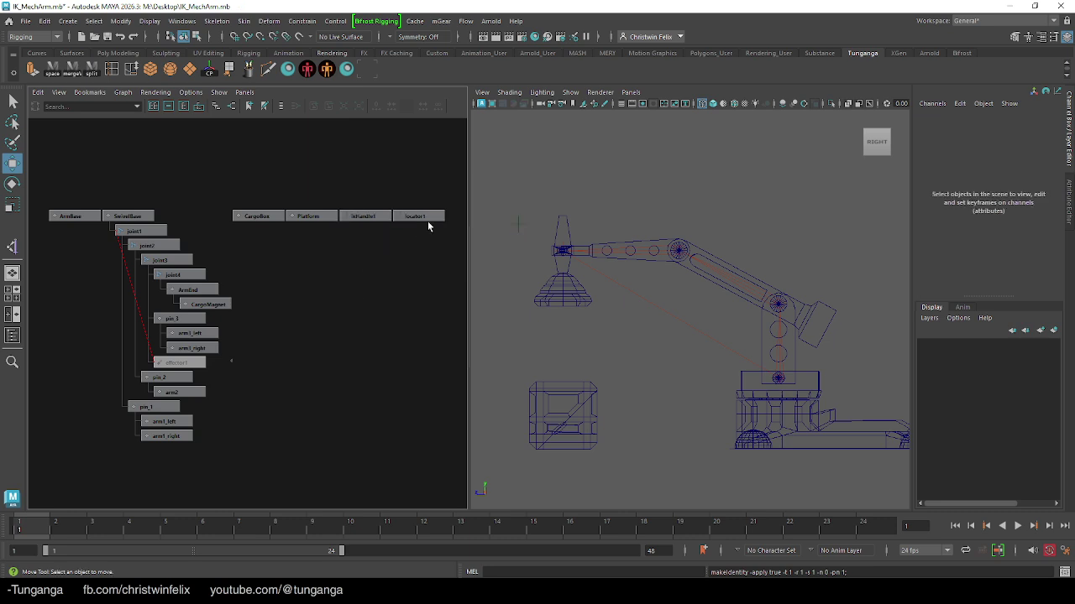
{"action": "left_click", "coordinate": [424, 217]}
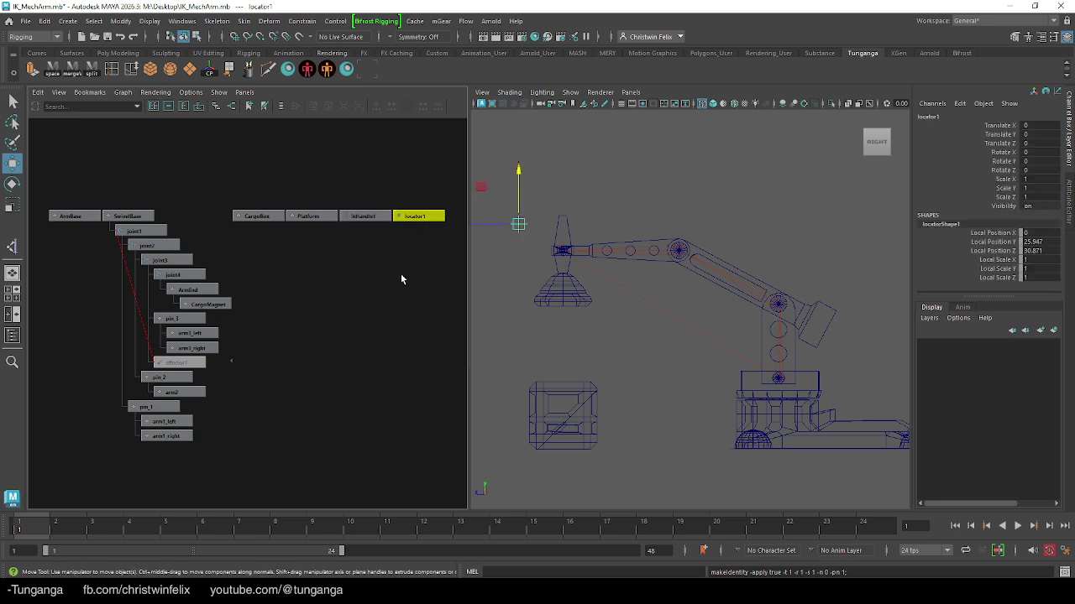
{"action": "right_click", "coordinate": [425, 220]}
{"action": "left_click", "coordinate": [449, 304]}
{"action": "type", "text": "crm con"}
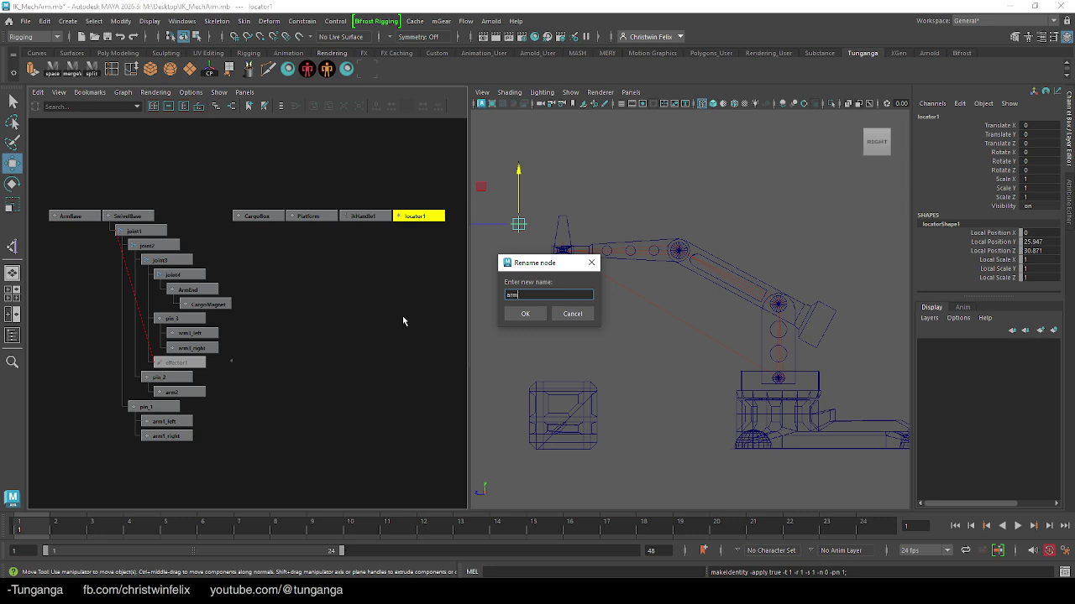
{"action": "type", "text": "trol"}
{"action": "key", "text": "Return"}
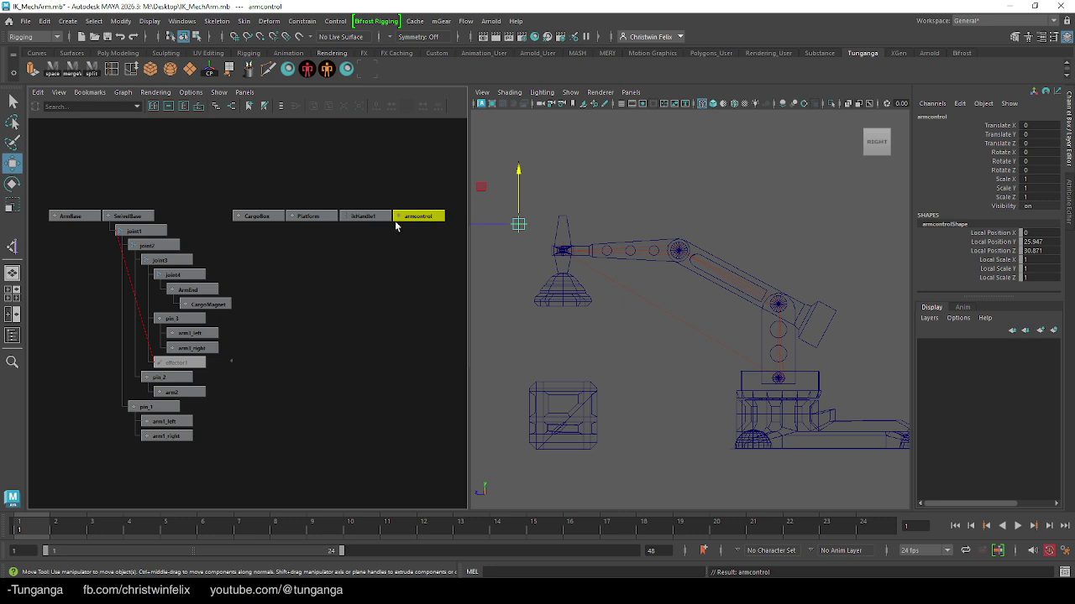
Point-constrain ikHandle1 to armcontrol on all axes, using reset constraint options with Maintain Offset enabled.
{"action": "left_click", "coordinate": [365, 218], "text": "shift"}
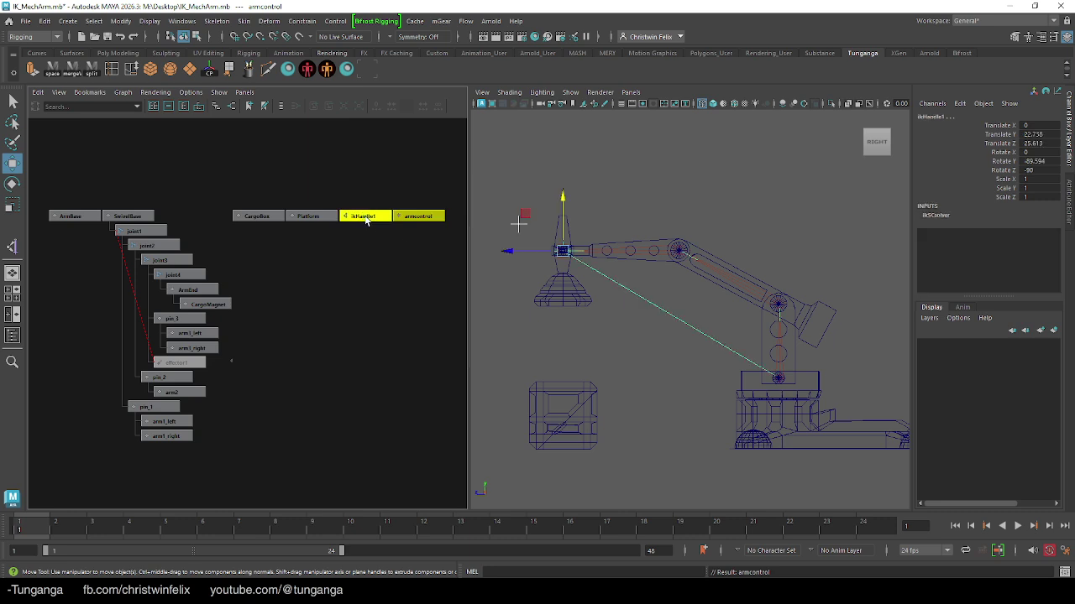
{"action": "left_click", "coordinate": [299, 22]}
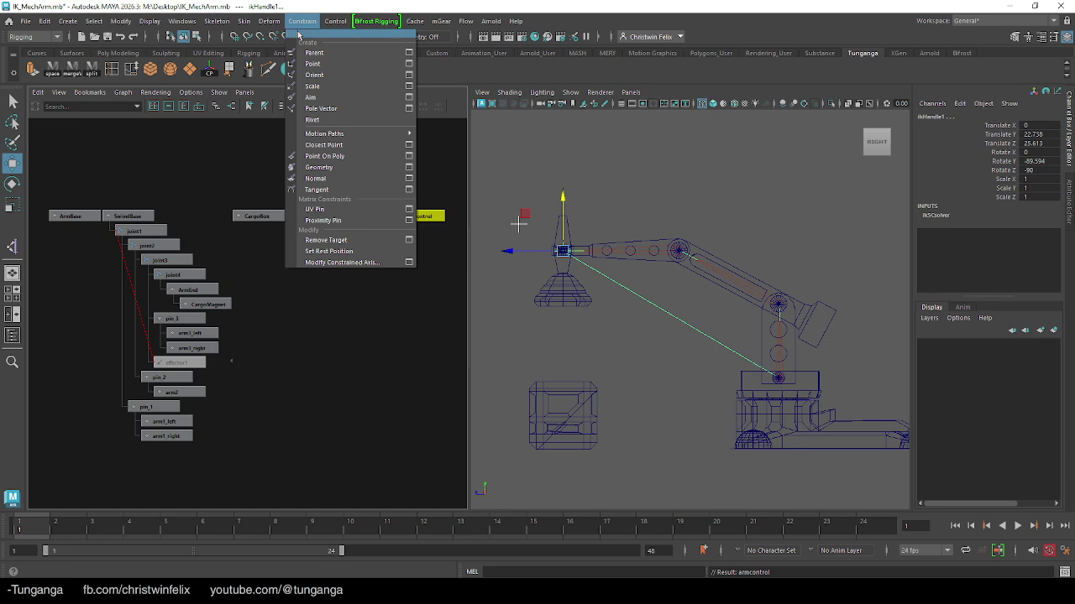
{"action": "left_click", "coordinate": [409, 64]}
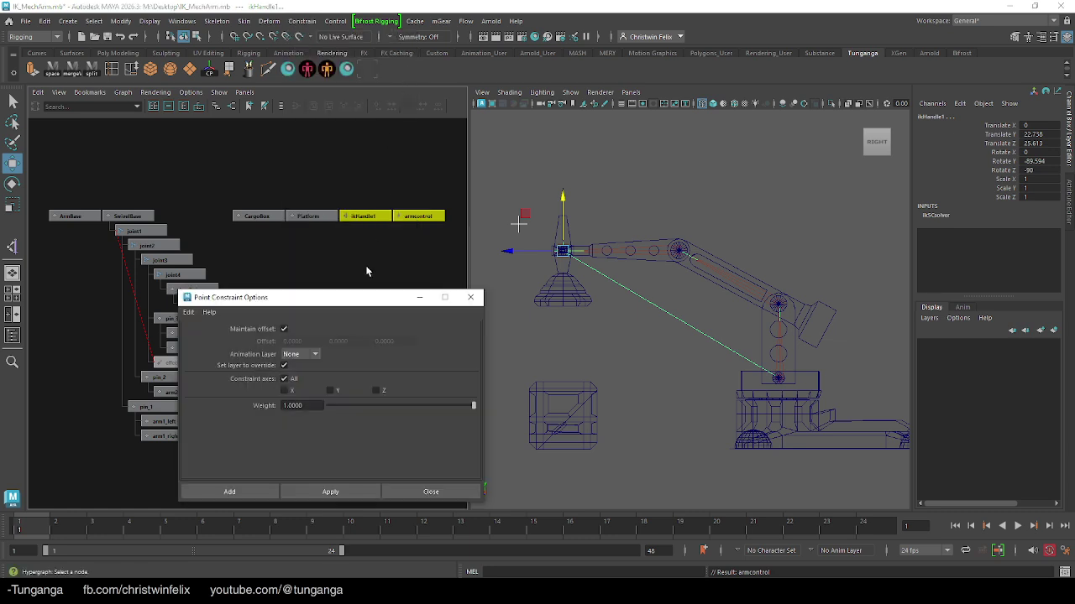
{"action": "left_click_drag", "start_coordinate": [357, 299], "coordinate": [449, 248]}
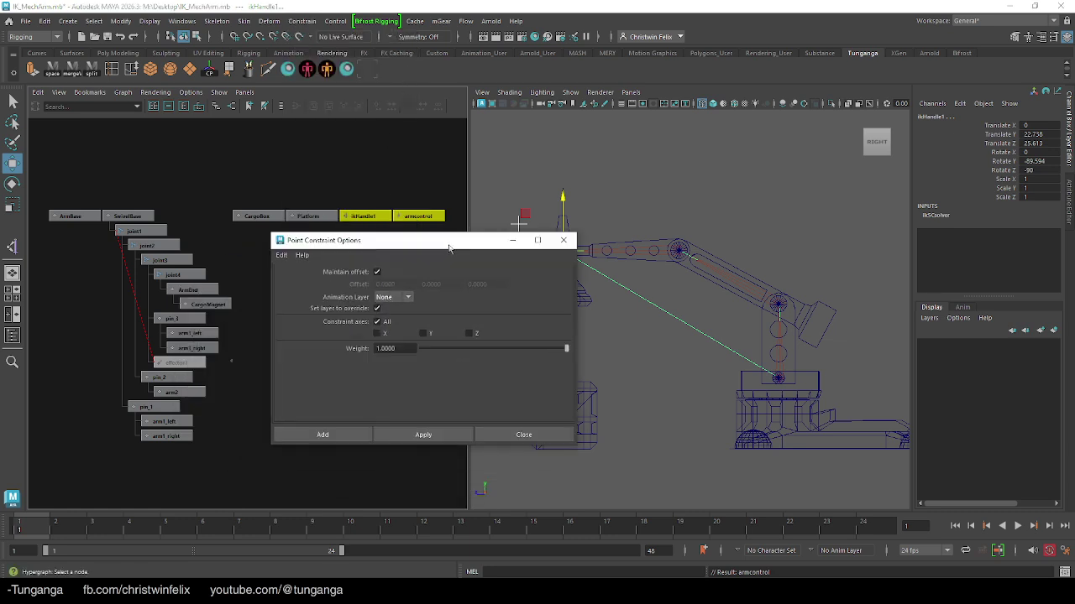
{"action": "left_click", "coordinate": [282, 255]}
{"action": "left_click", "coordinate": [291, 279]}
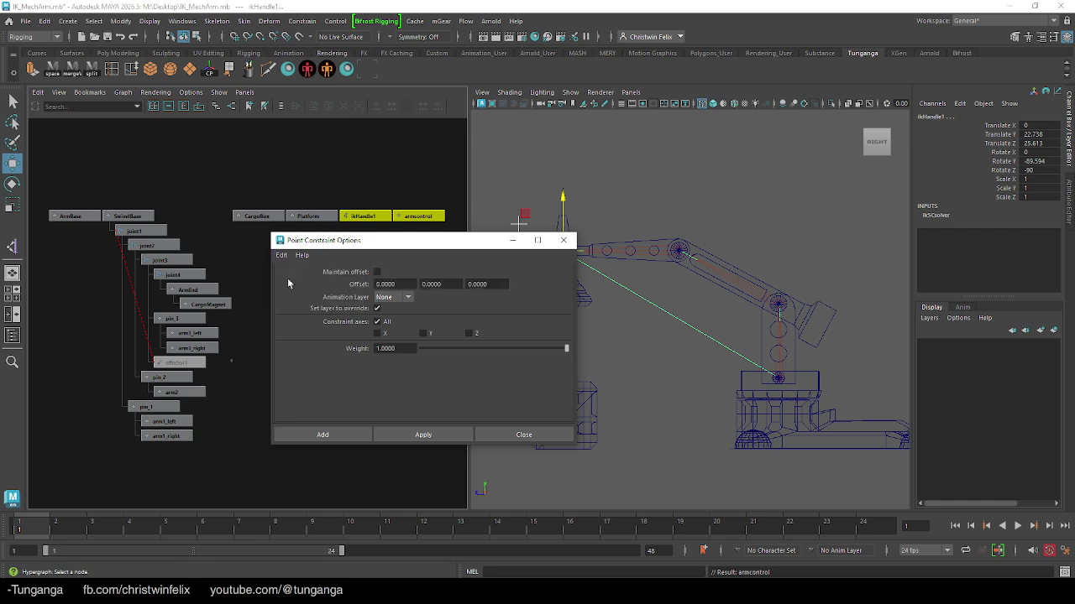
{"action": "left_click", "coordinate": [376, 273]}
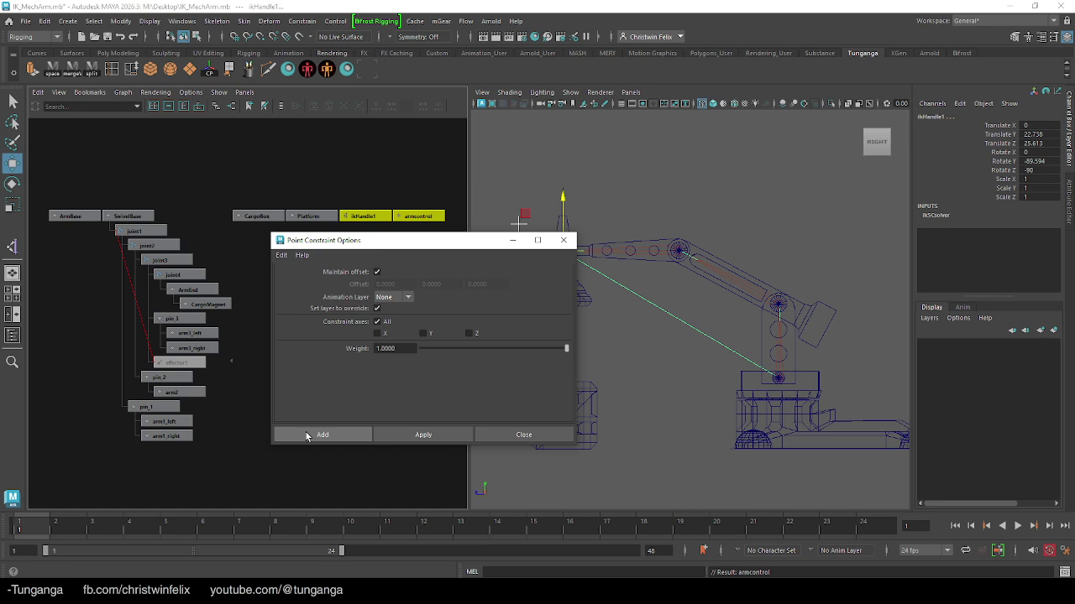
{"action": "left_click", "coordinate": [305, 434]}
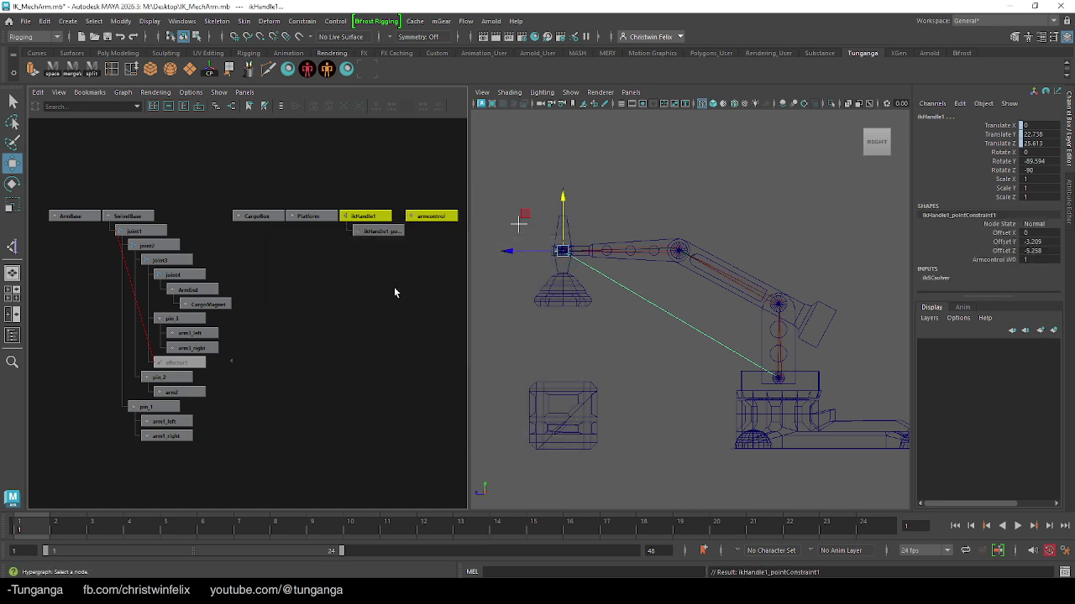
Move armcontrol around in the side view to test the arm's point constraint, and undo the moves.
{"action": "left_click", "coordinate": [510, 233]}
{"action": "left_click", "coordinate": [521, 227]}
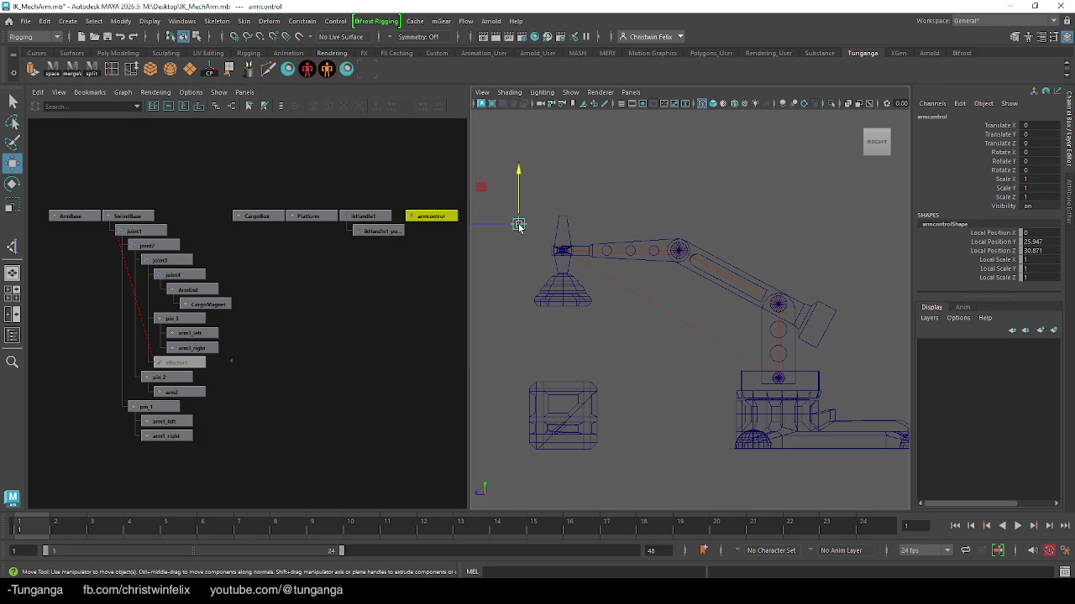
{"action": "left_click_drag", "start_coordinate": [518, 225], "coordinate": [530, 287]}
{"action": "key", "text": "ctrl+z"}
{"action": "key", "text": "ctrl+z"}
{"action": "key", "text": "ctrl+z"}
{"action": "key", "text": "ctrl+z"}
{"action": "key", "text": "ctrl+z"}
{"action": "key", "text": "ctrl+z"}
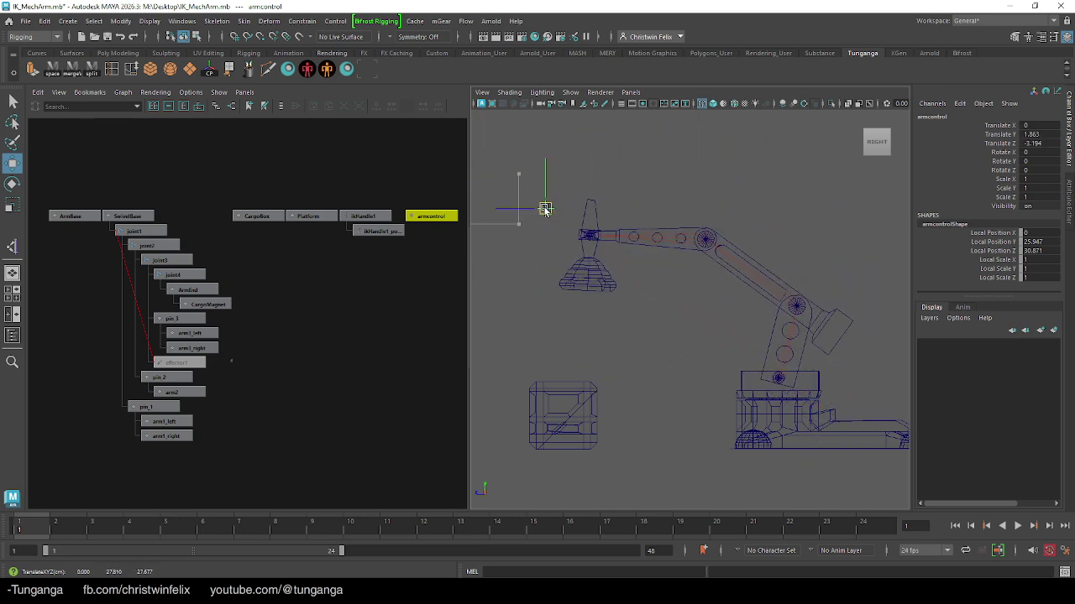
Orient-constrain joint4 to armcontrol on all axes, using reset constraint options with Maintain Offset enabled.
{"action": "left_click", "coordinate": [423, 245]}
{"action": "left_click", "coordinate": [430, 217]}
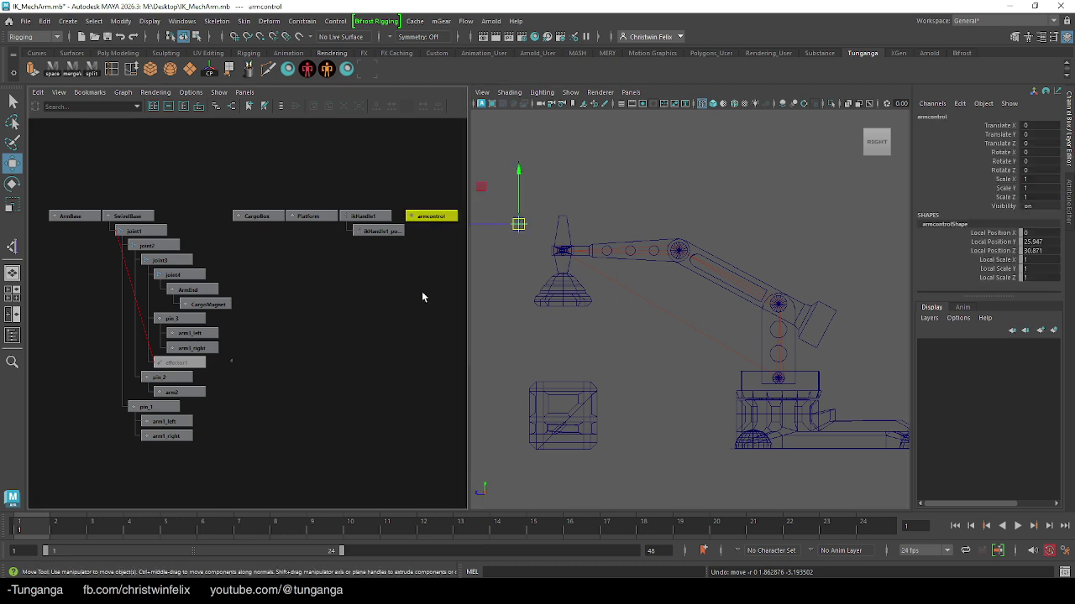
{"action": "key", "text": "q"}
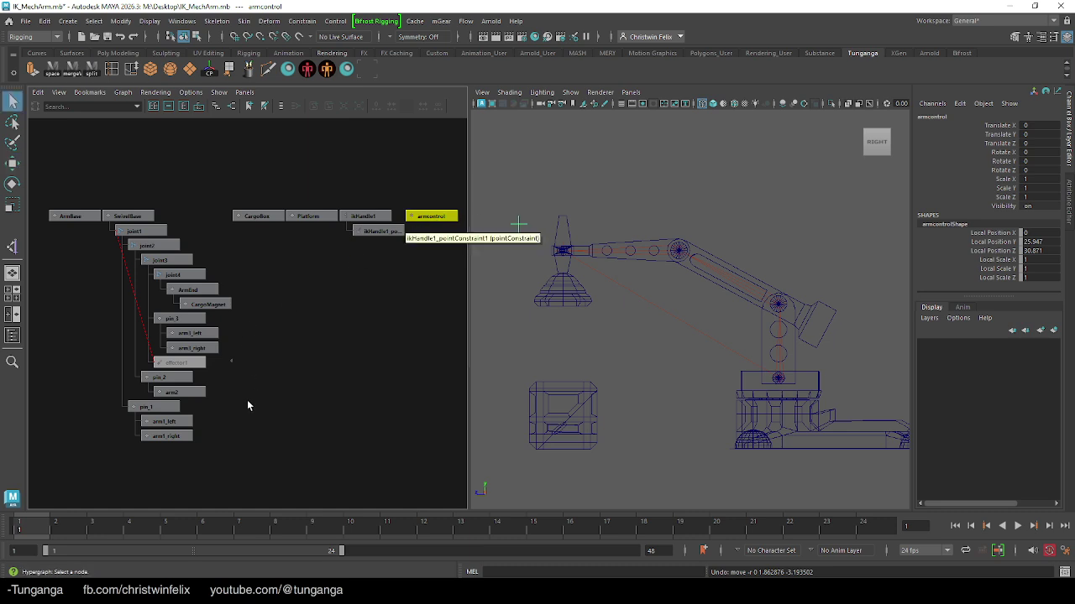
{"action": "left_click", "coordinate": [197, 276], "text": "shift"}
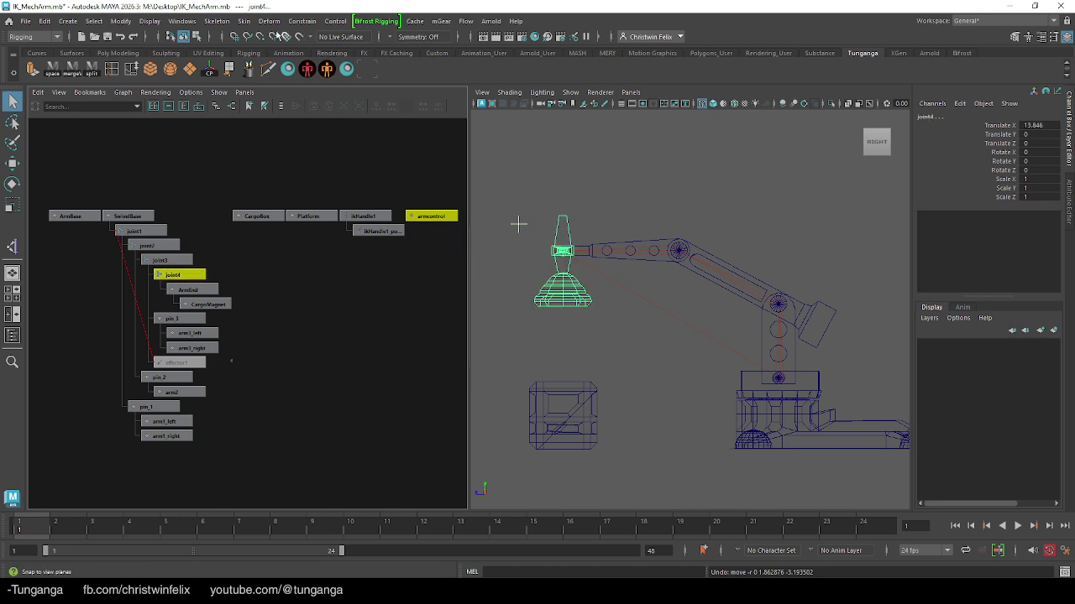
{"action": "left_click", "coordinate": [302, 21]}
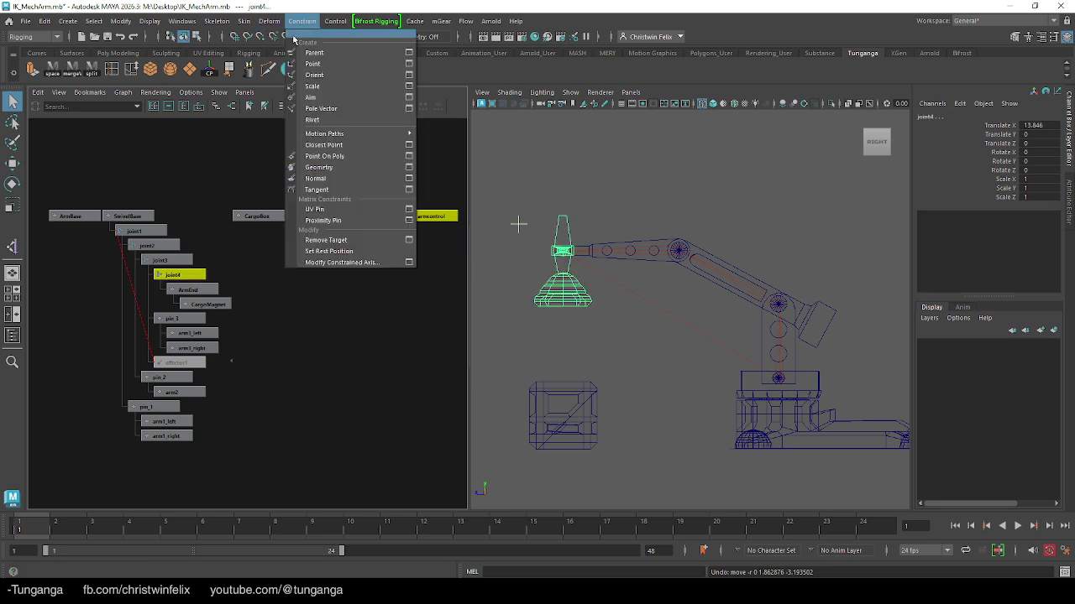
{"action": "left_click", "coordinate": [410, 77]}
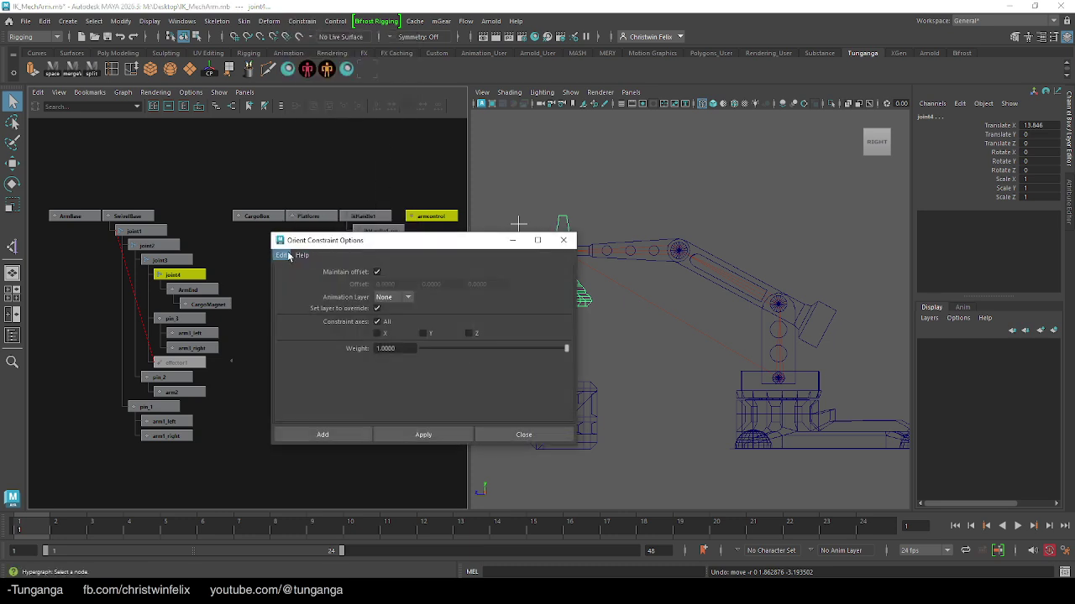
{"action": "left_click", "coordinate": [282, 255]}
{"action": "left_click", "coordinate": [312, 279]}
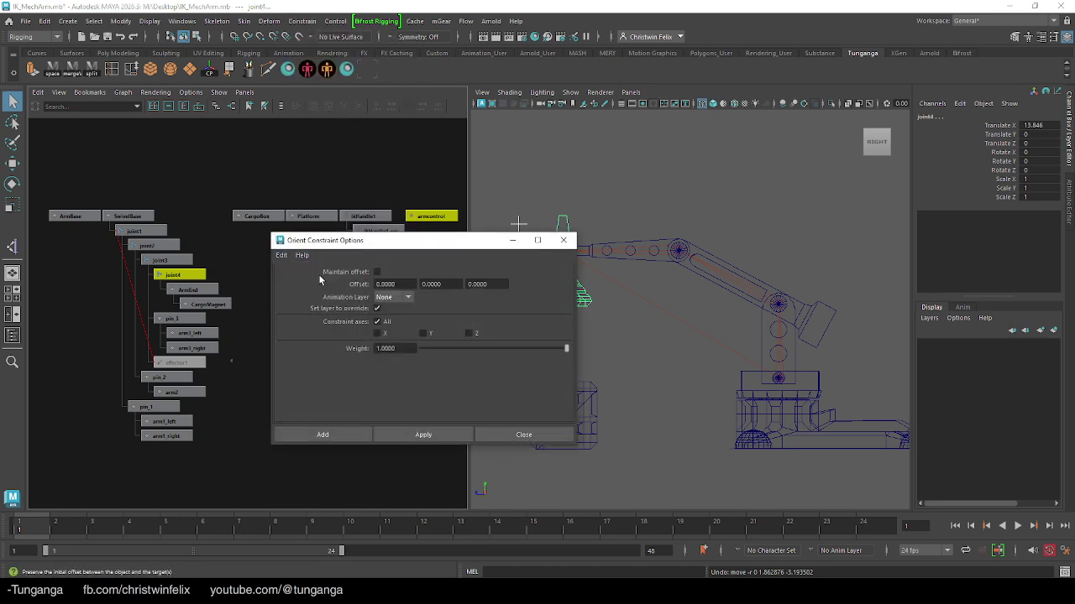
{"action": "left_click", "coordinate": [377, 272]}
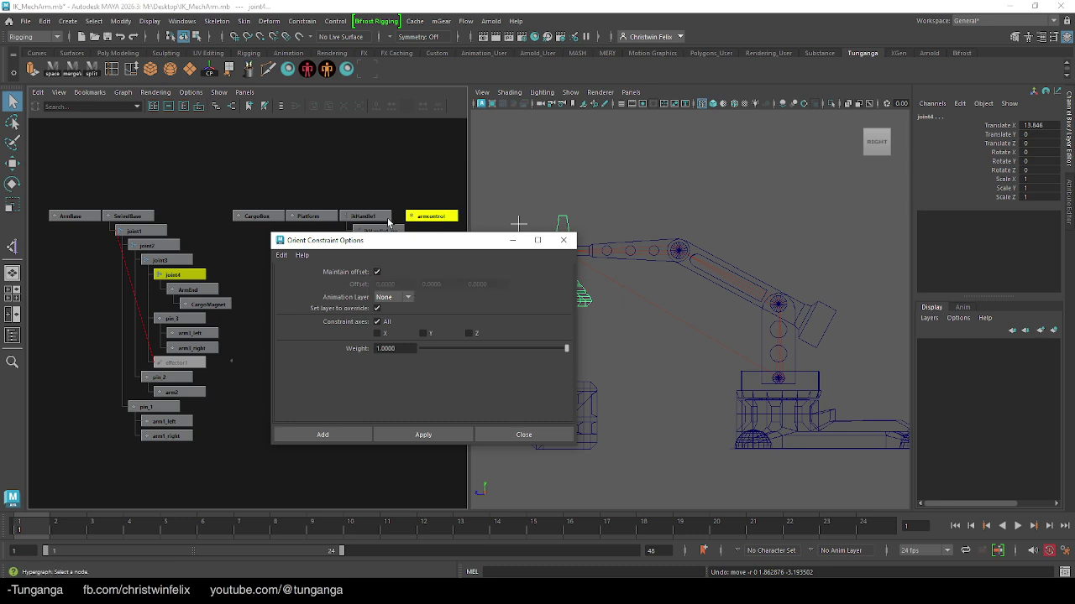
{"action": "left_click", "coordinate": [294, 432]}
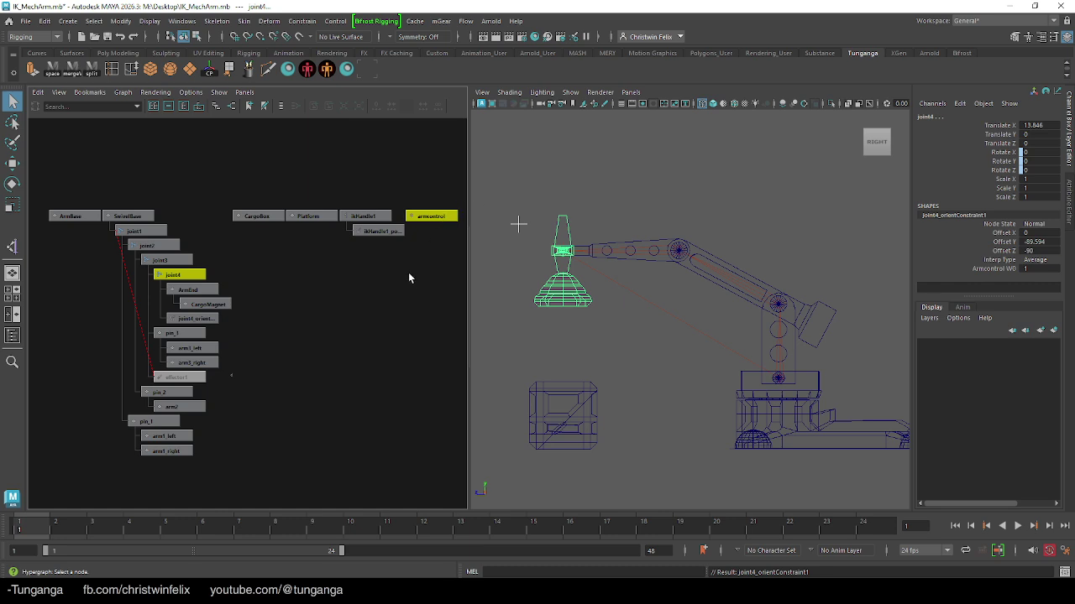
Move armcontrol toward the crane base to test the magnet's orient constraint, and undo the moves.
{"action": "left_click", "coordinate": [431, 264]}
{"action": "left_click", "coordinate": [432, 218]}
{"action": "left_click", "coordinate": [428, 265]}
{"action": "left_click", "coordinate": [432, 217]}
{"action": "key", "text": "w"}
{"action": "left_click_drag", "start_coordinate": [516, 224], "coordinate": [592, 244]}
{"action": "key", "text": "ctrl+z"}
{"action": "key", "text": "ctrl+z"}
{"action": "key", "text": "ctrl+z"}
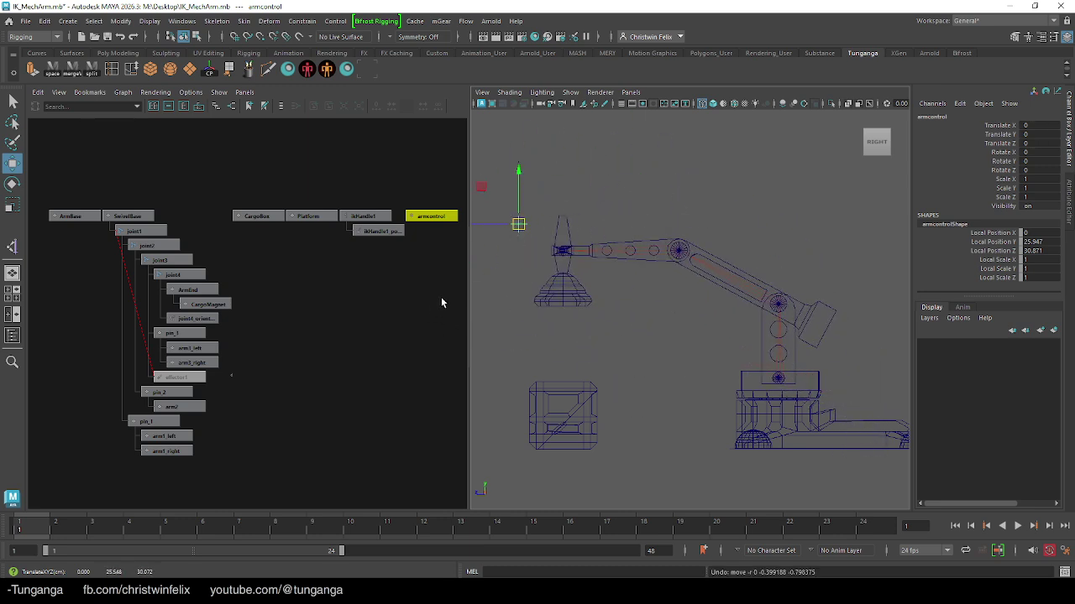
{"action": "left_click_drag", "start_coordinate": [517, 225], "coordinate": [635, 241]}
{"action": "key", "text": "ctrl+z"}
{"action": "left_click", "coordinate": [504, 248]}
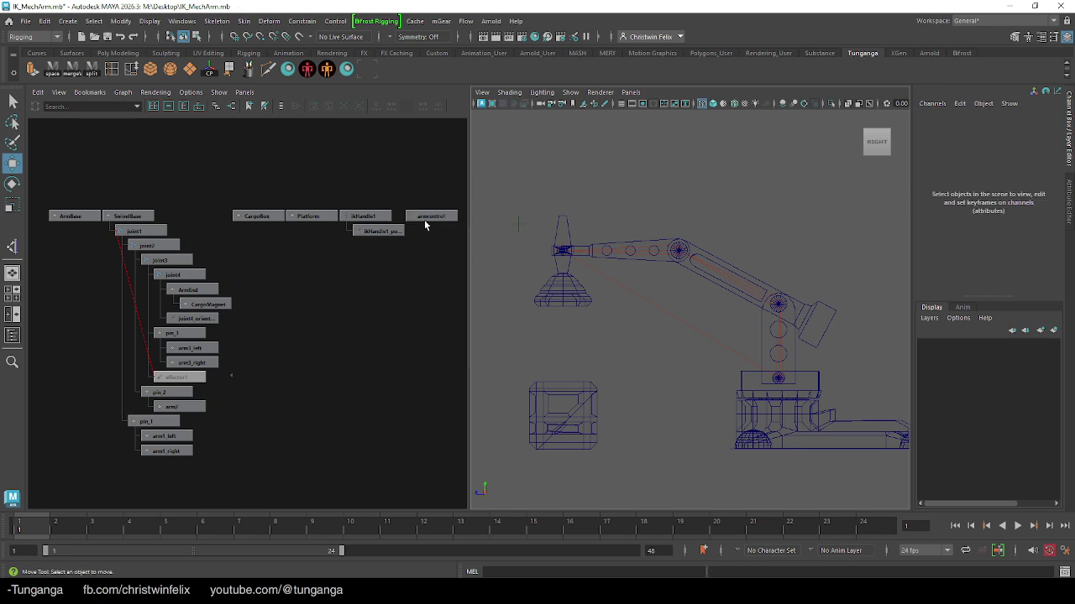
Add an annotation reading "arm control" to the armcontrol locator.
{"action": "left_click", "coordinate": [426, 218]}
{"action": "key", "text": "q"}
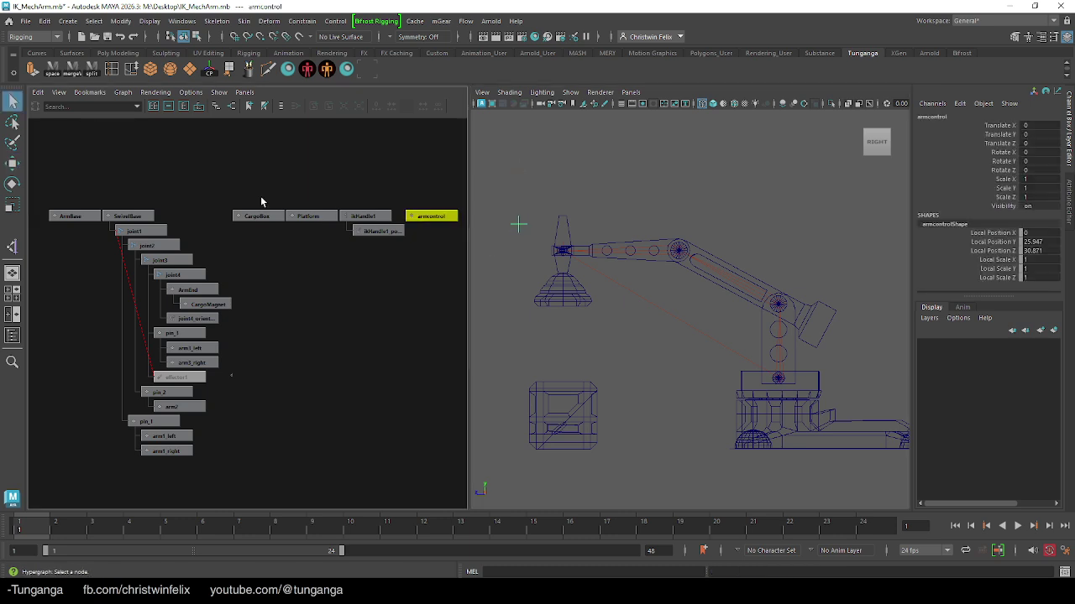
{"action": "left_click", "coordinate": [68, 23]}
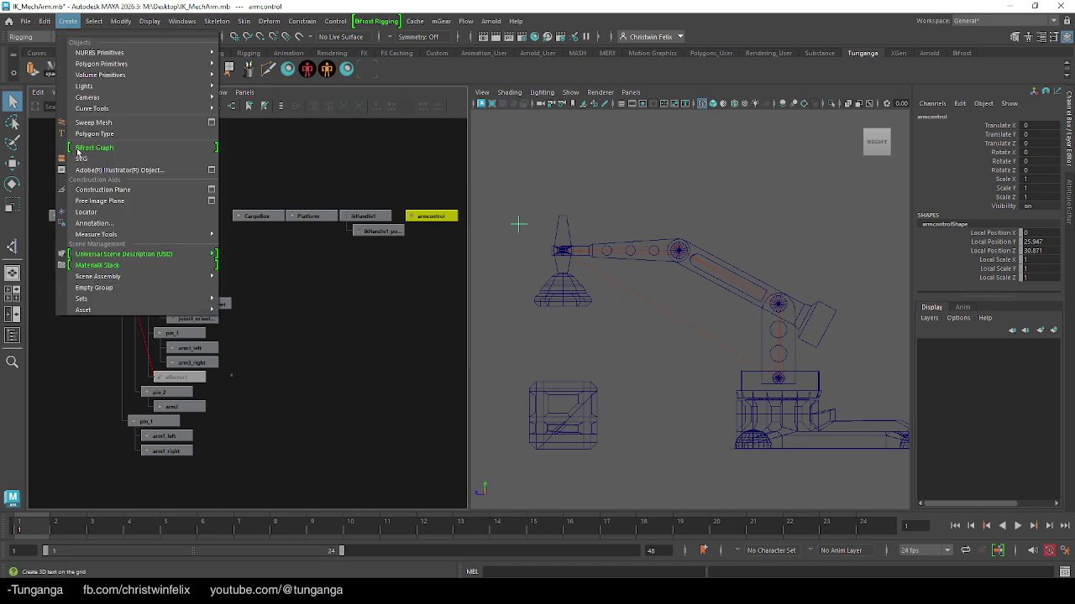
{"action": "left_click", "coordinate": [116, 225]}
{"action": "type", "text": "arm"}
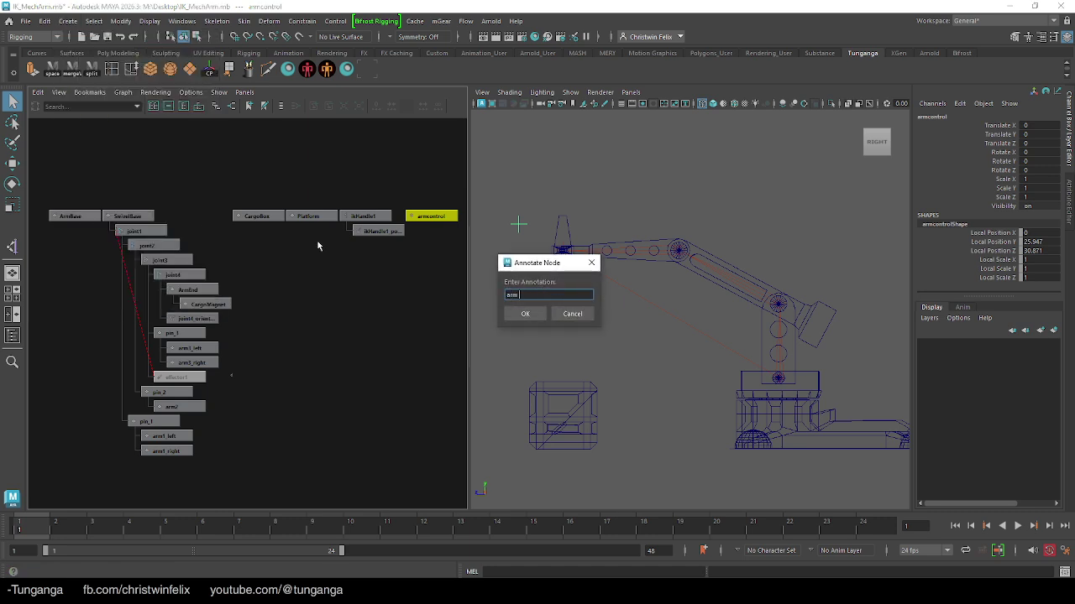
{"action": "type", "text": " control"}
{"action": "left_click", "coordinate": [529, 314]}
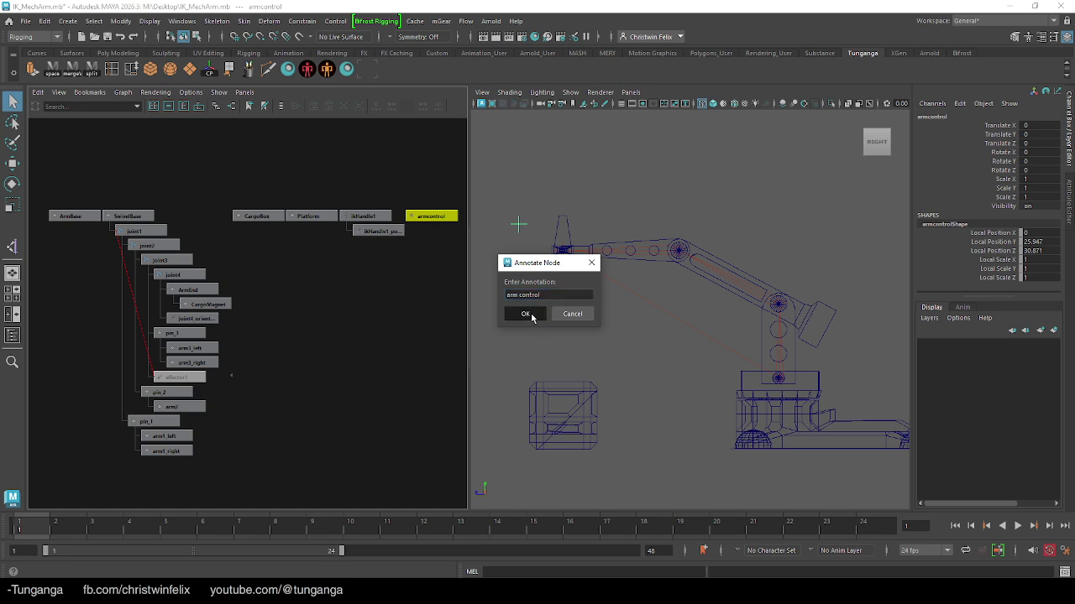
Enable armcontrol's minimum translate limits for Y and Z and set both to -13.
{"action": "left_click", "coordinate": [520, 224]}
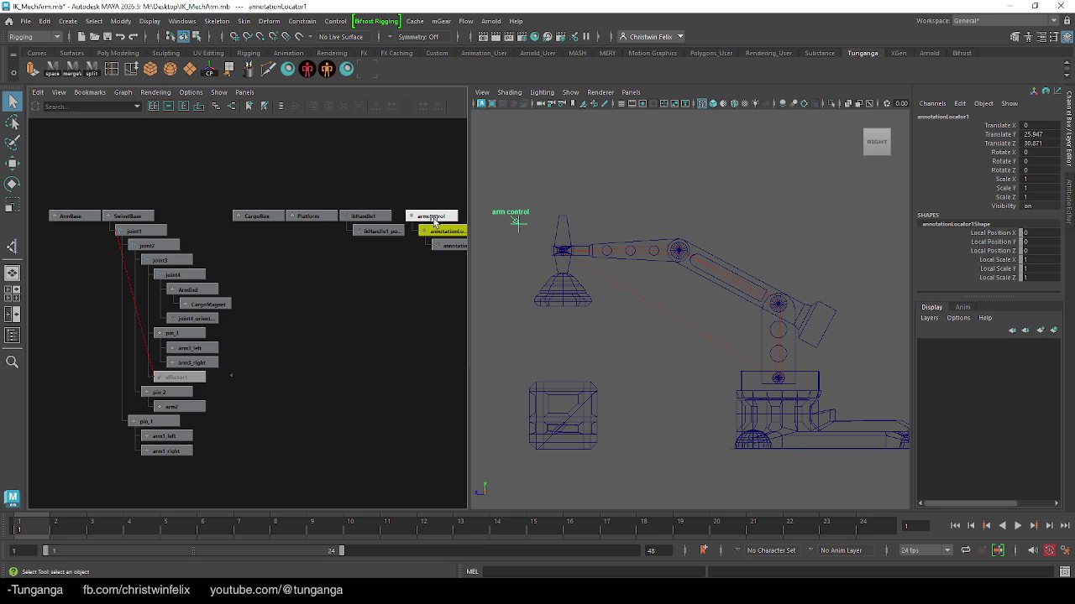
{"action": "middle_click_drag", "start_coordinate": [411, 297], "coordinate": [349, 293], "text": "alt"}
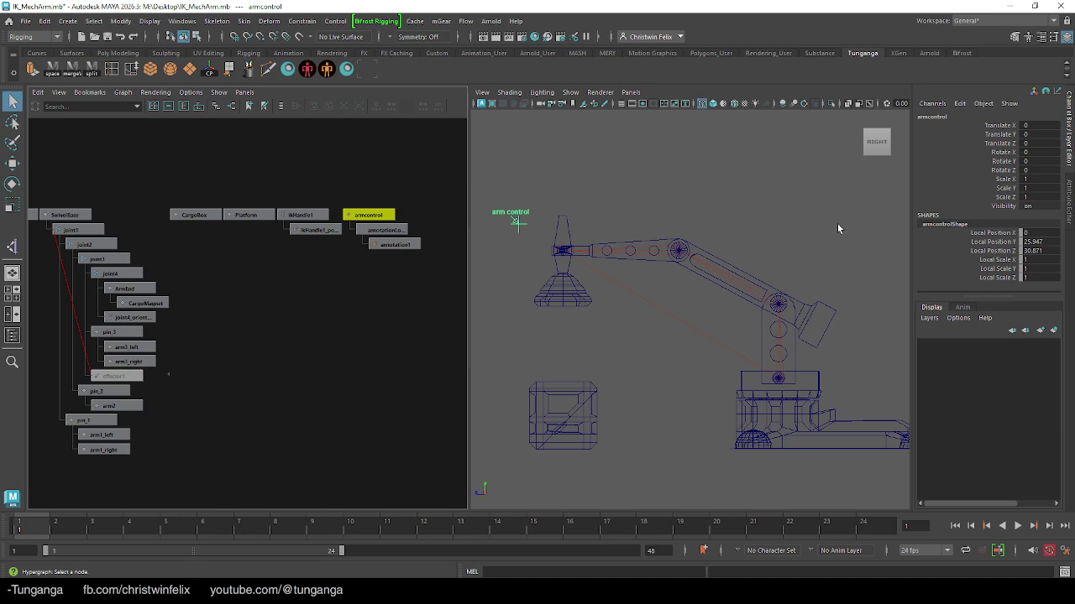
{"action": "left_click", "coordinate": [1069, 213]}
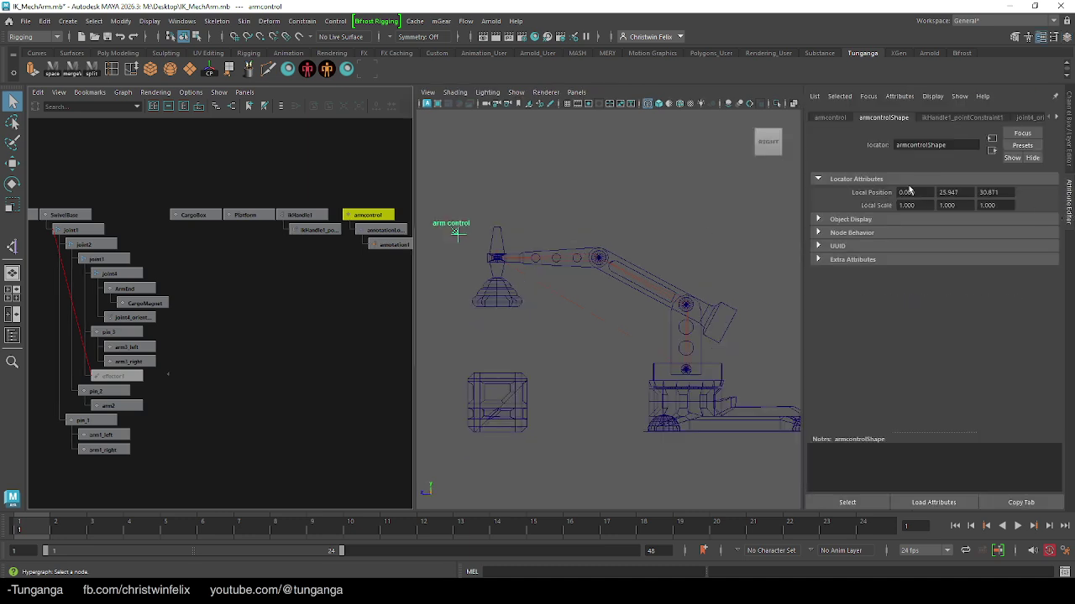
{"action": "left_click", "coordinate": [831, 118]}
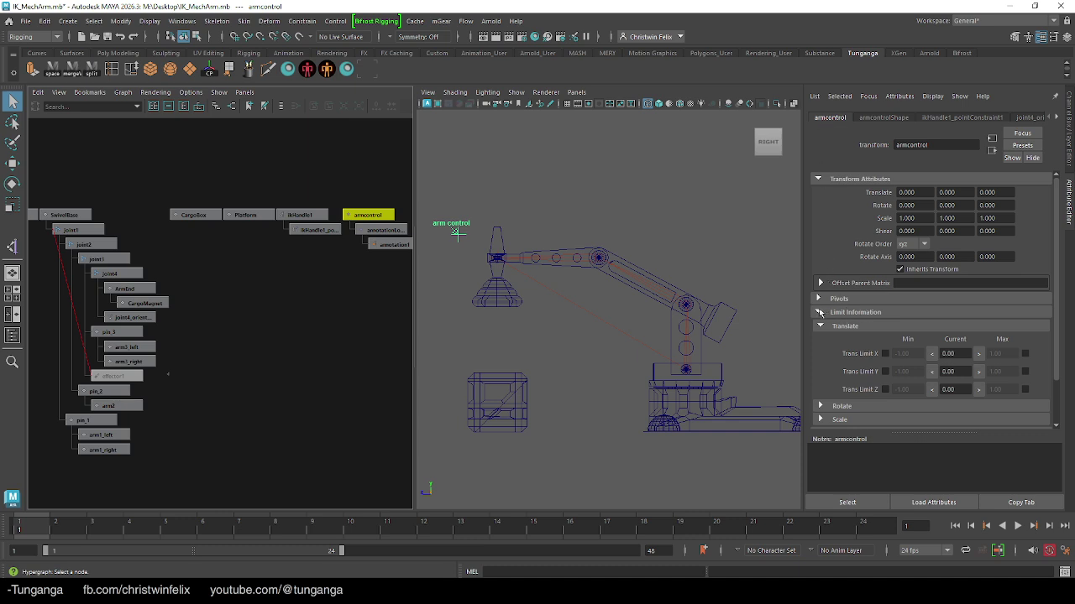
{"action": "left_click", "coordinate": [820, 313]}
{"action": "left_click", "coordinate": [820, 313]}
{"action": "left_click", "coordinate": [885, 372]}
{"action": "left_click", "coordinate": [885, 389]}
{"action": "left_click", "coordinate": [896, 371]}
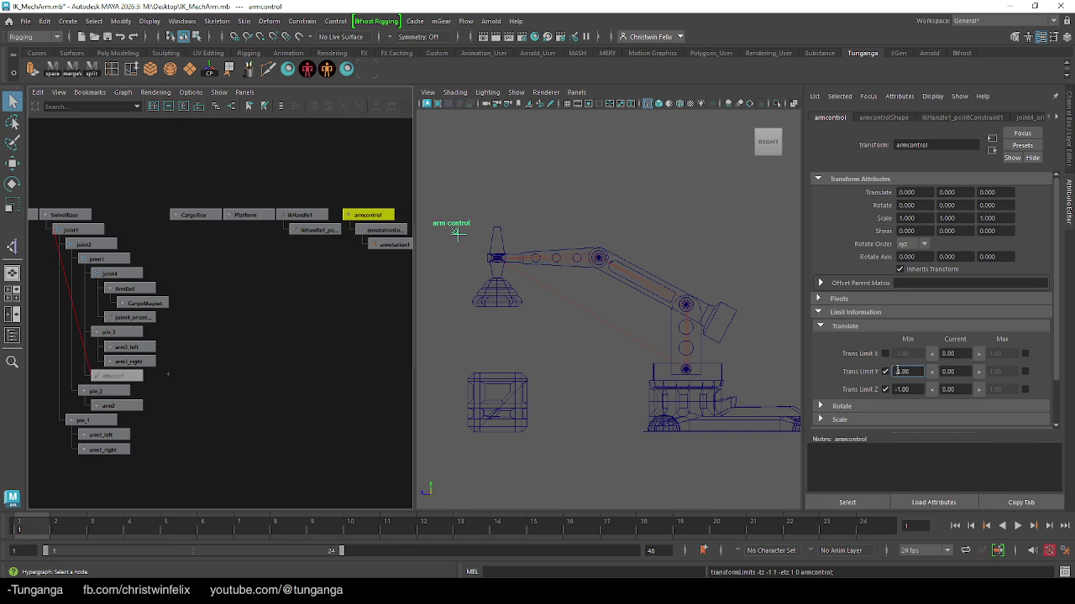
{"action": "type", "text": "3"}
{"action": "key", "text": "Return"}
{"action": "left_click", "coordinate": [897, 389]}
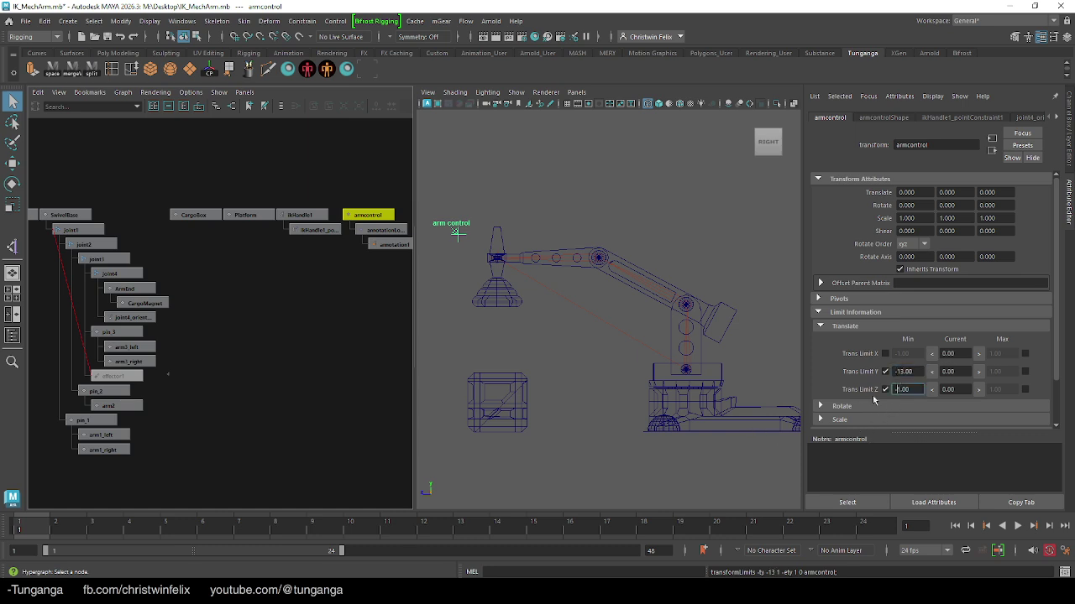
{"action": "type", "text": "3"}
{"action": "key", "text": "Return"}
Enable armcontrol's maximum translate limits for Y and Z, with Y set to 10 and Z kept at 1.
{"action": "left_click", "coordinate": [1024, 371]}
{"action": "left_click", "coordinate": [1024, 389]}
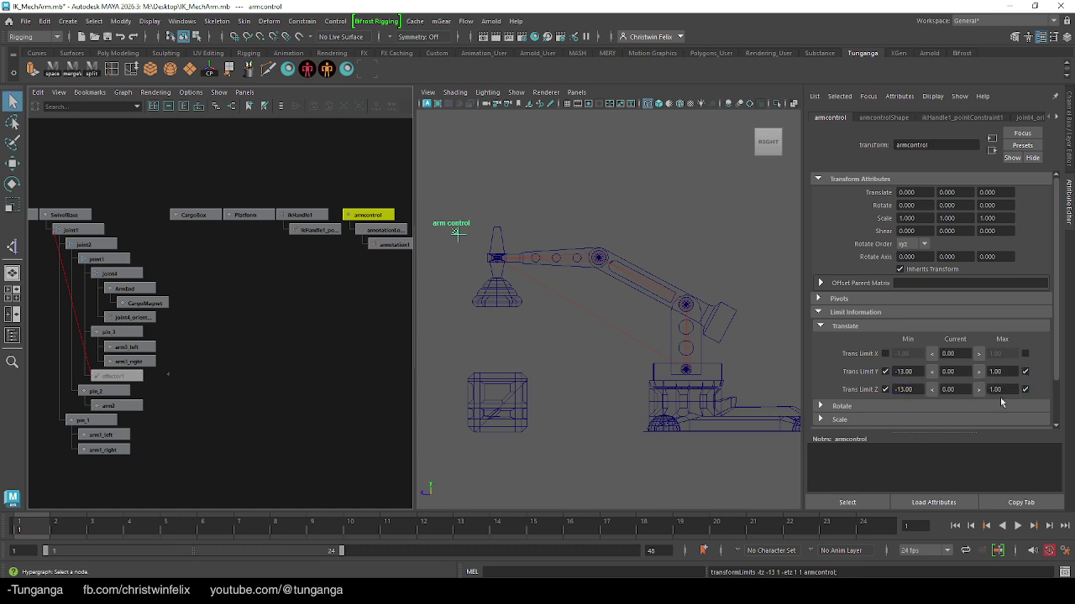
{"action": "left_click", "coordinate": [992, 371]}
{"action": "key", "text": "Return"}
Move armcontrol around to test its translate limits, and reset its Y and Z translation to 0.
{"action": "key", "text": "w"}
{"action": "left_click_drag", "start_coordinate": [460, 239], "coordinate": [503, 152]}
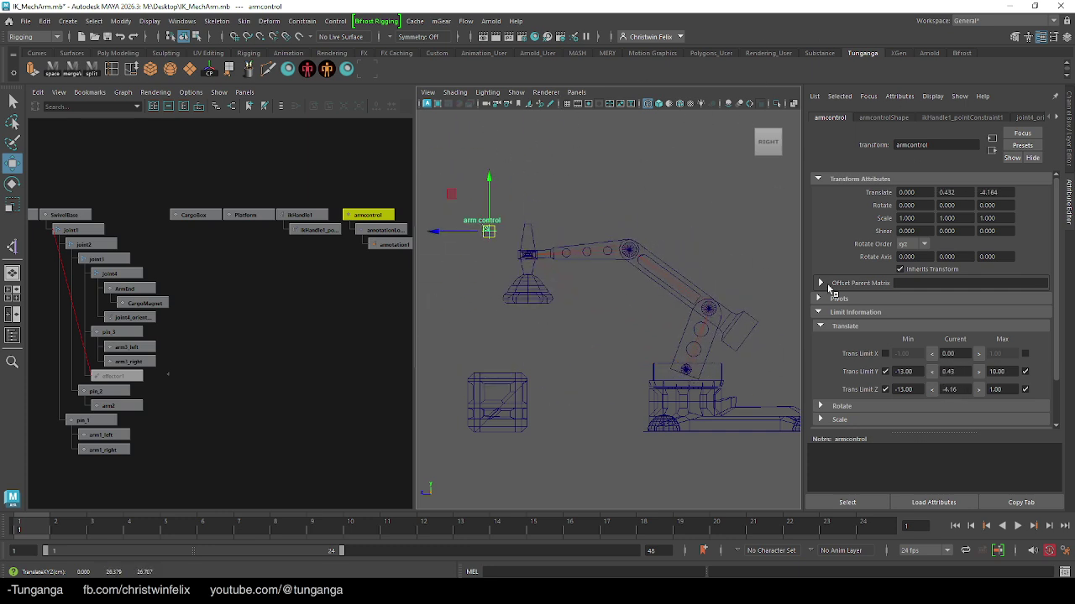
{"action": "double_click", "coordinate": [963, 372]}
{"action": "type", "text": "0"}
{"action": "key", "text": "Return"}
{"action": "left_click_drag", "start_coordinate": [963, 389], "coordinate": [859, 389]}
{"action": "type", "text": "0"}
{"action": "key", "text": "Return"}
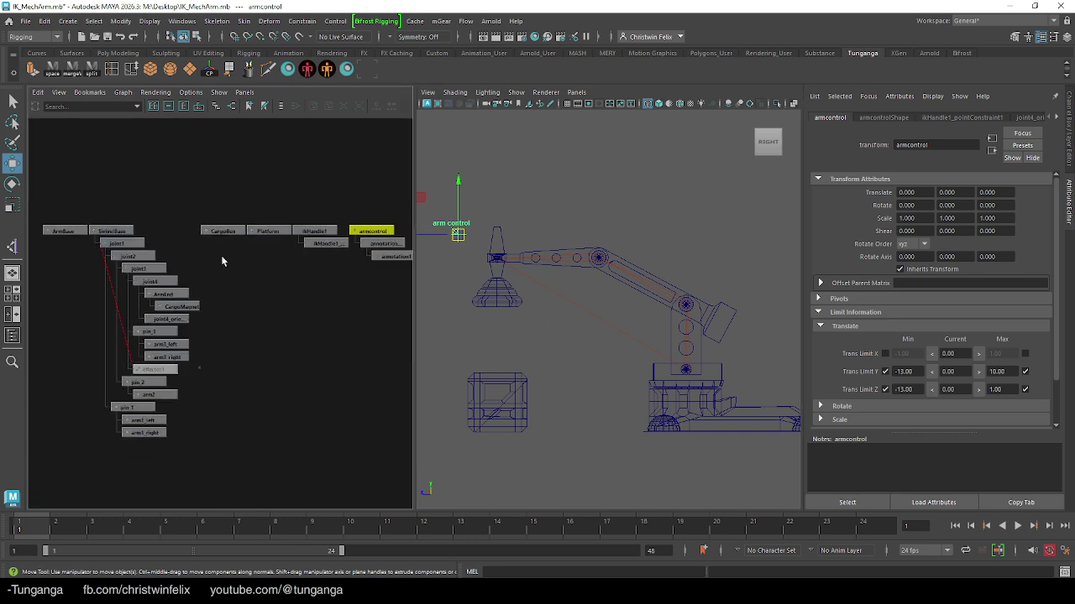
Parent ikHandle1 and the armcontrol locator under SwivelBase.
{"action": "left_click", "coordinate": [295, 272]}
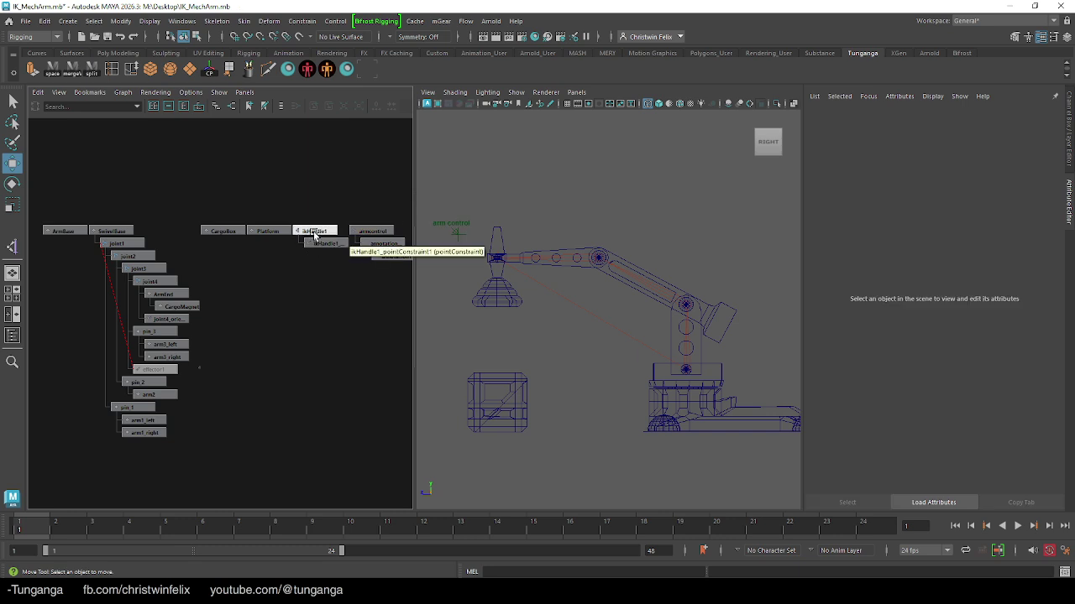
{"action": "left_click", "coordinate": [314, 232]}
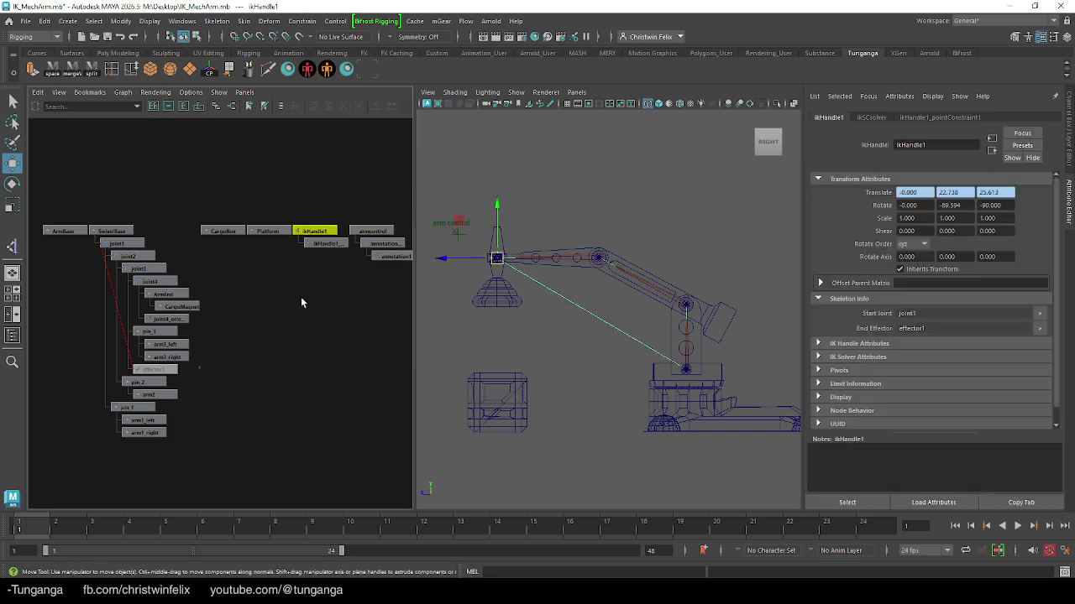
{"action": "left_click", "coordinate": [366, 231], "text": "shift"}
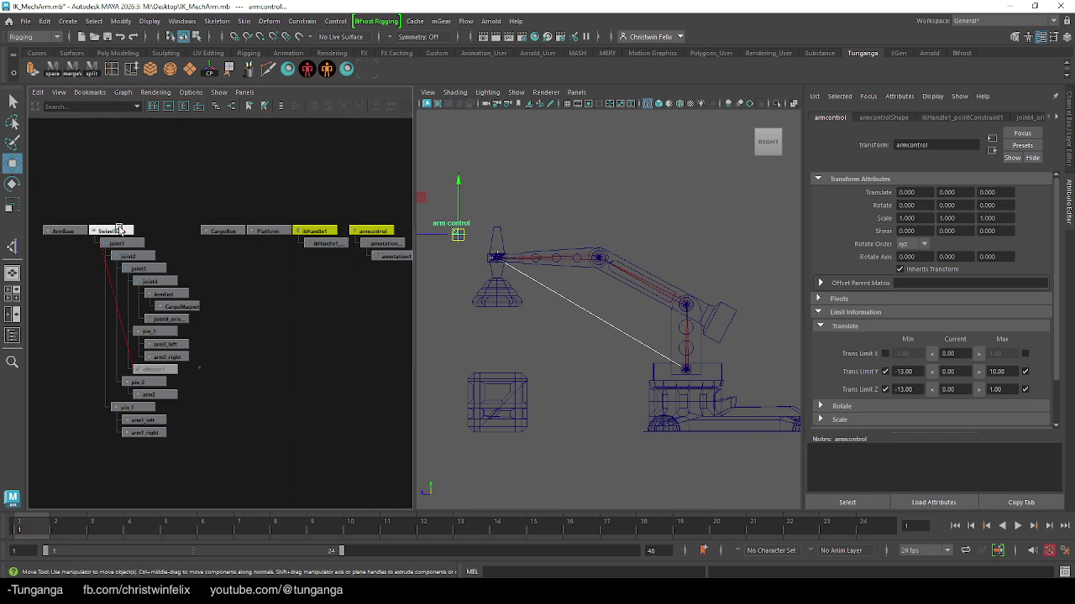
{"action": "left_click", "coordinate": [119, 230]}
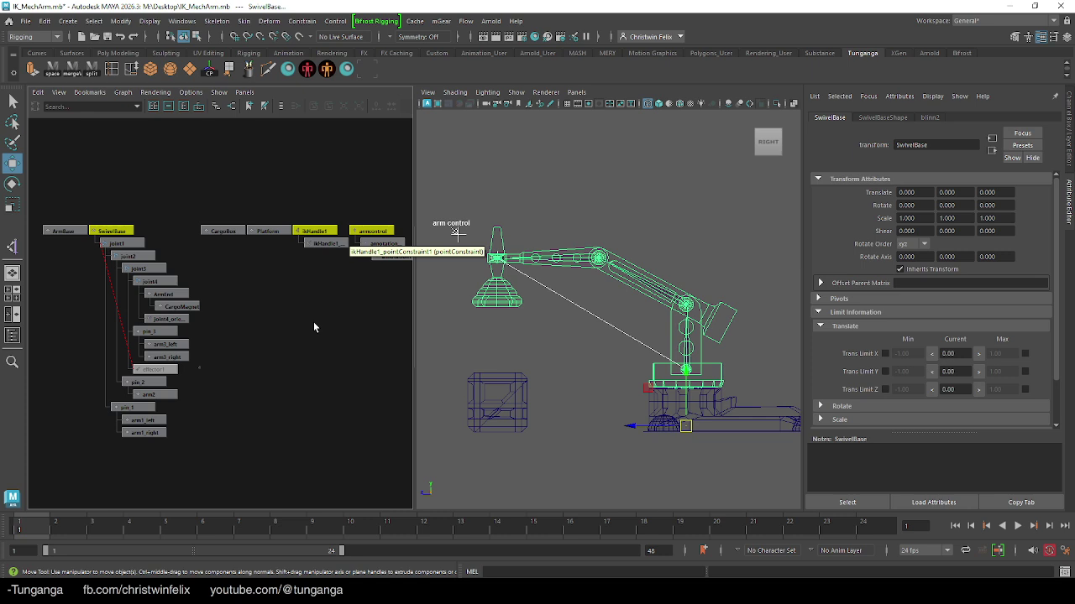
{"action": "key", "text": "p"}
Display SwivelBase's channels and test its Y rotation, undoing the trial turn.
{"action": "left_click", "coordinate": [114, 232]}
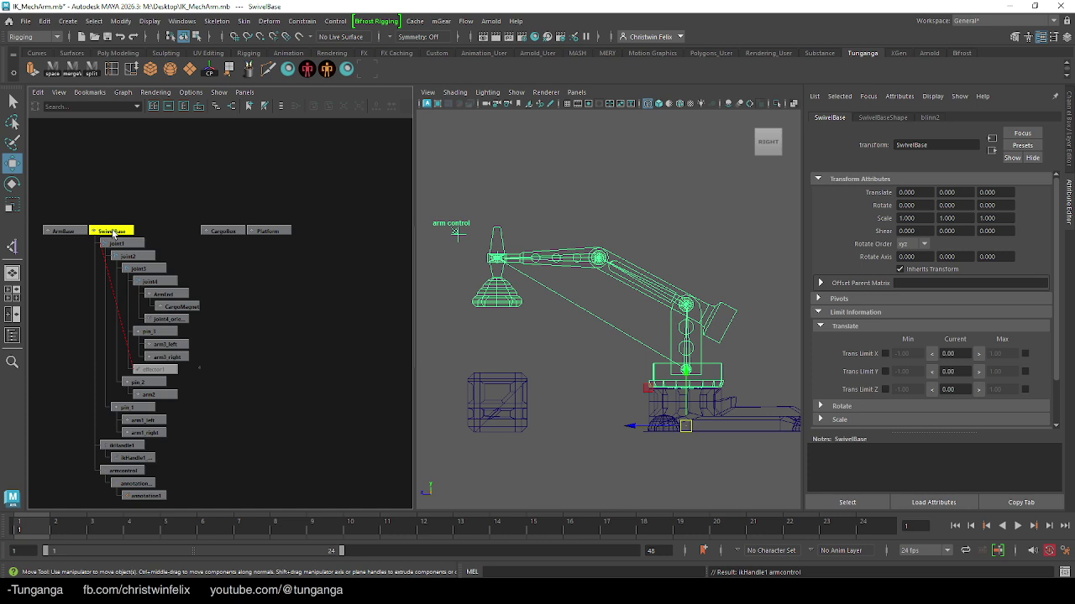
{"action": "left_click", "coordinate": [1069, 132]}
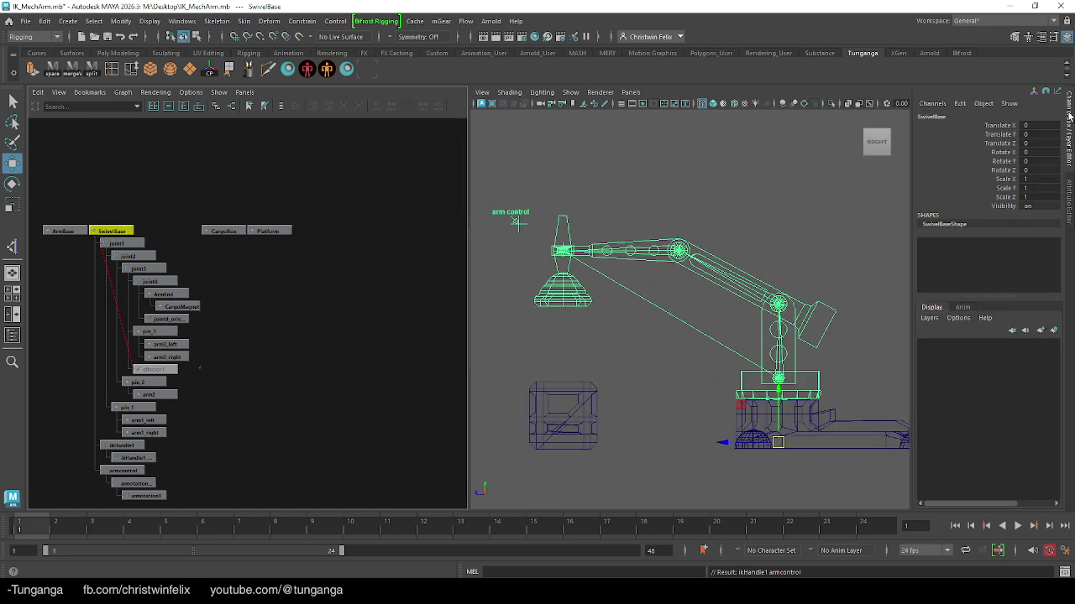
{"action": "left_click", "coordinate": [999, 162]}
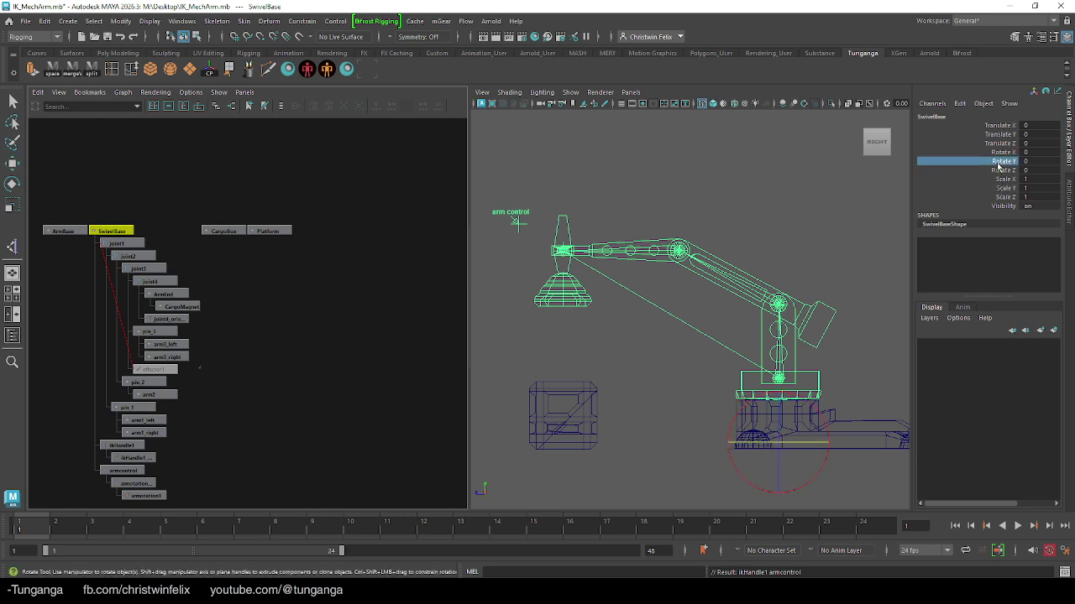
{"action": "left_click_drag", "start_coordinate": [753, 443], "coordinate": [743, 439]}
{"action": "key", "text": "ctrl+z"}
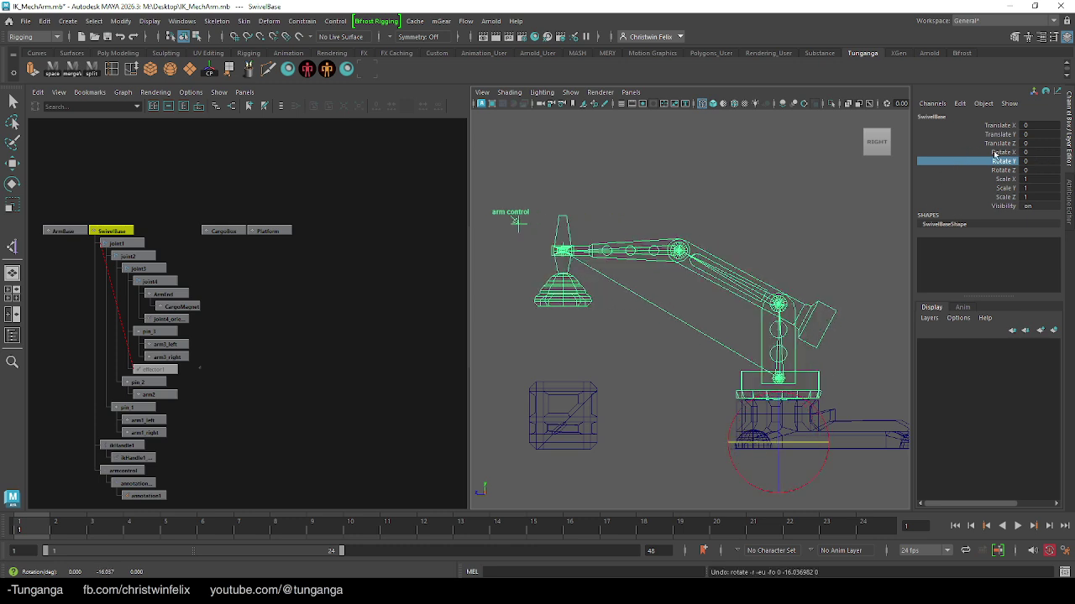
Lock SwivelBase's Translate X, Y and Z, Rotate X and Z, and Scale X, Y and Z channels, leaving Rotate Y free.
{"action": "left_click", "coordinate": [995, 153]}
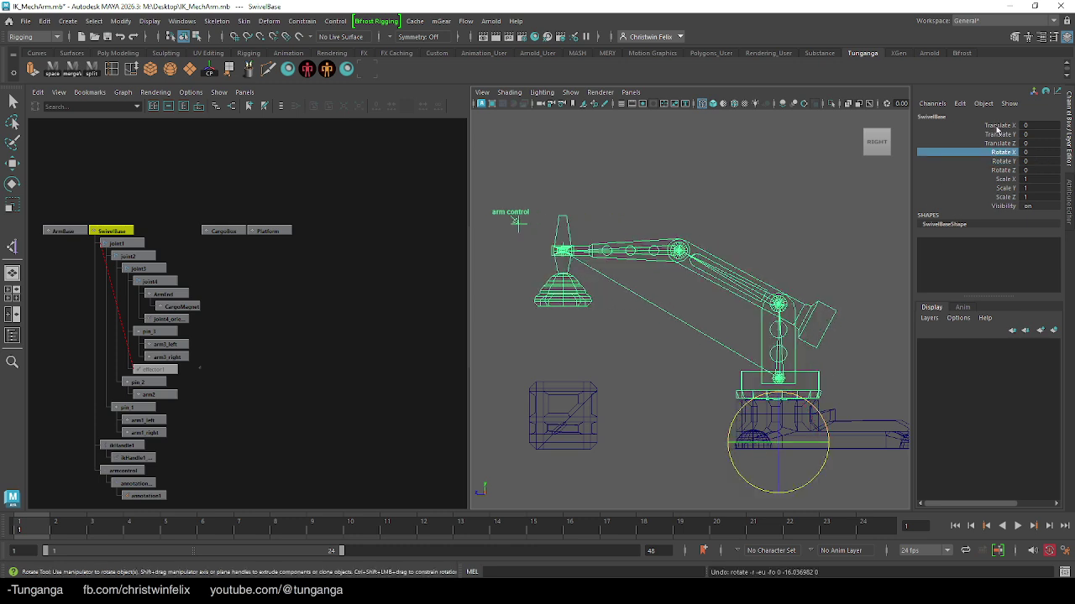
{"action": "left_click", "coordinate": [997, 126], "text": "shift"}
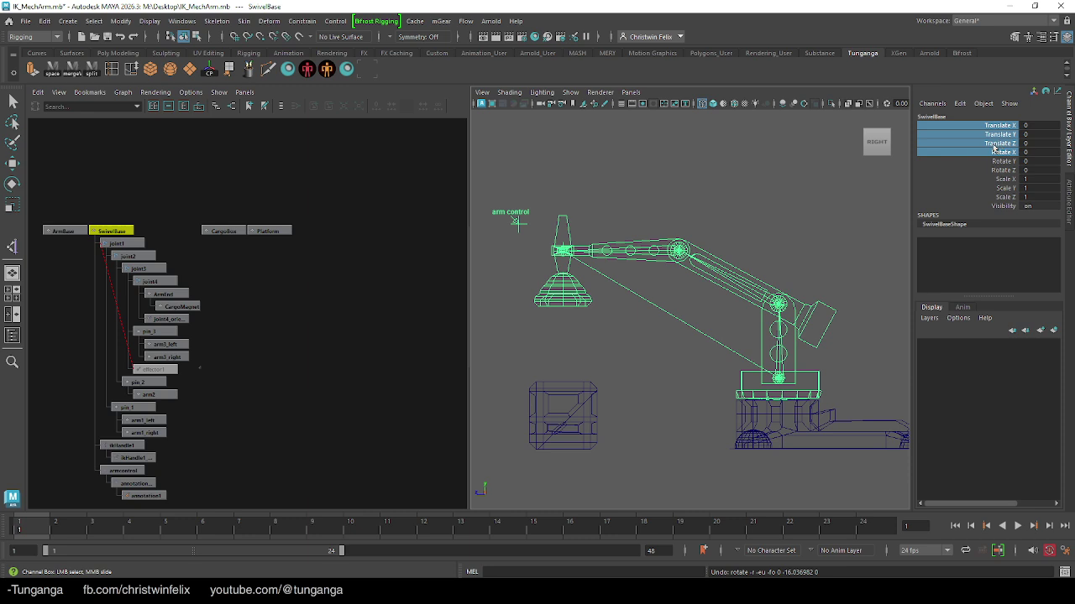
{"action": "right_click", "coordinate": [992, 147]}
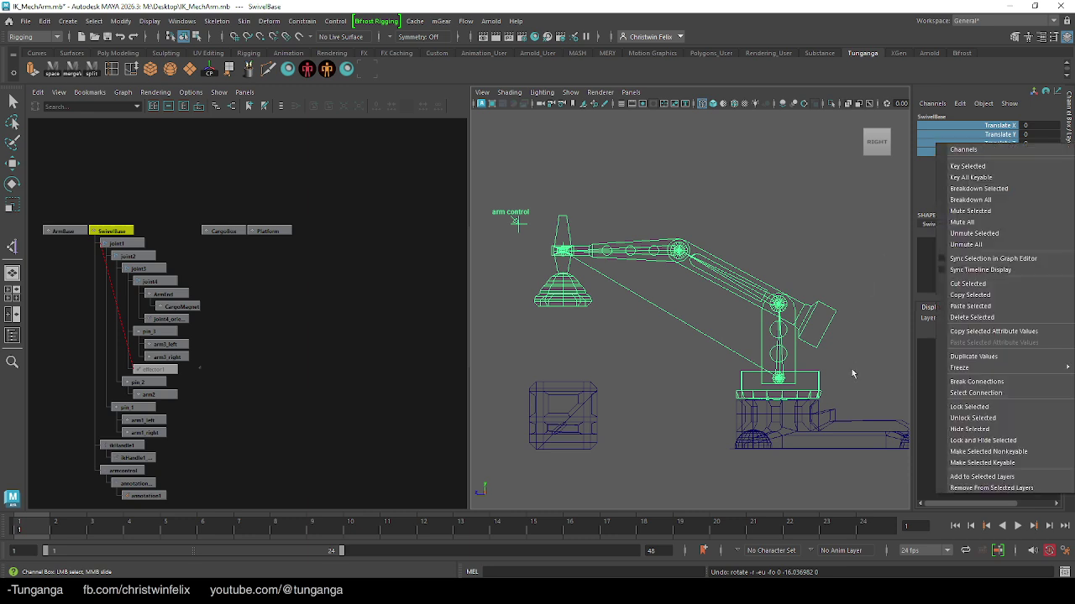
{"action": "left_click", "coordinate": [966, 407]}
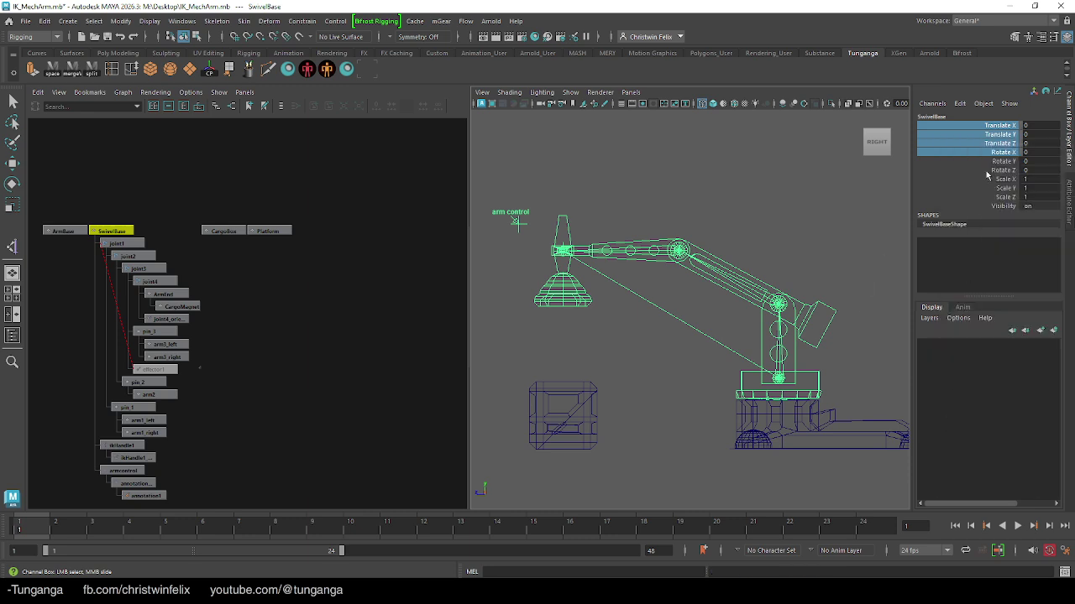
{"action": "left_click", "coordinate": [989, 171]}
{"action": "left_click", "coordinate": [991, 197], "text": "shift"}
{"action": "right_click", "coordinate": [995, 188]}
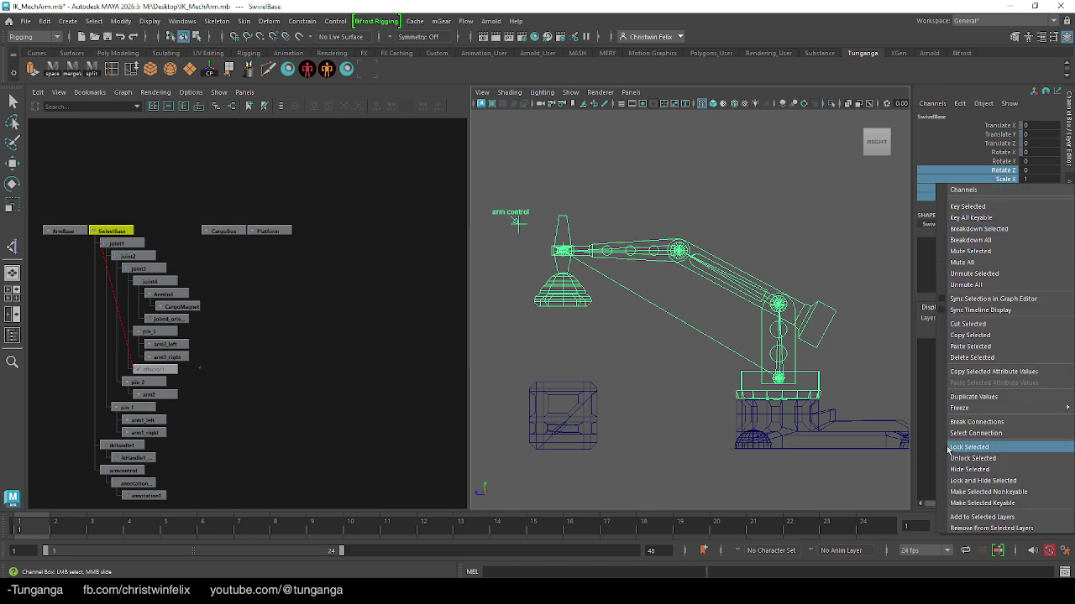
{"action": "left_click", "coordinate": [952, 447]}
{"action": "left_click", "coordinate": [968, 153]}
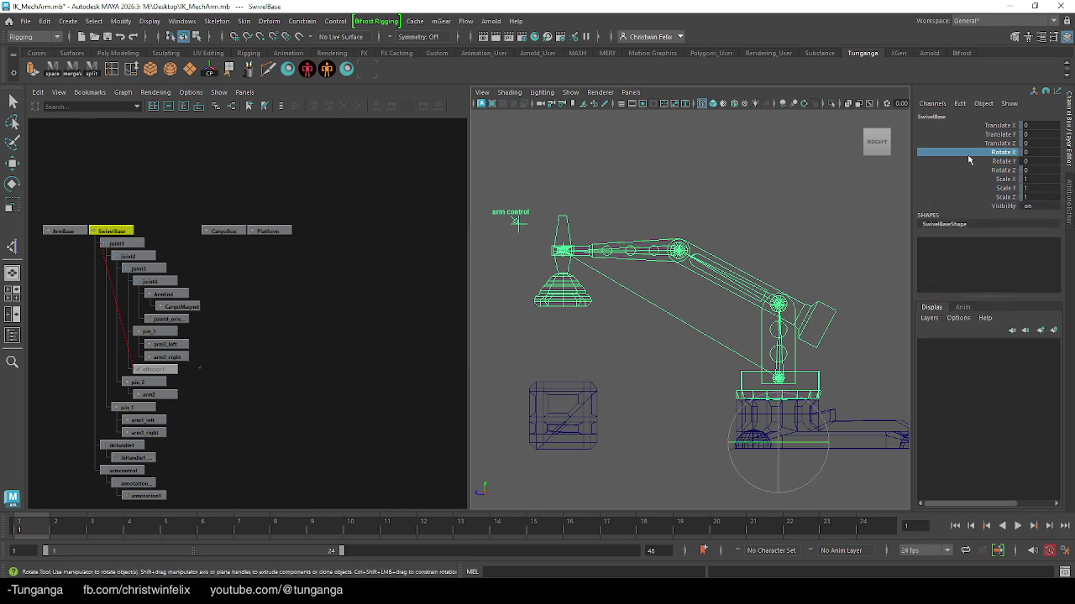
{"action": "left_click", "coordinate": [975, 162]}
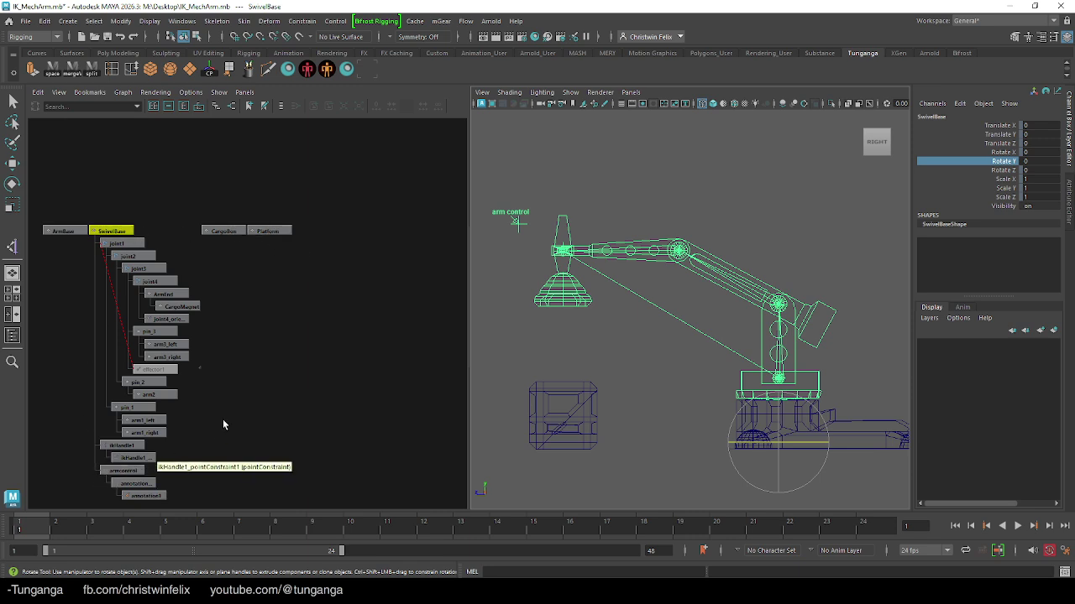
Test-move the armcontrol locator, undo the move, and lock its Translate X channel.
{"action": "left_click", "coordinate": [123, 471]}
{"action": "key", "text": "q"}
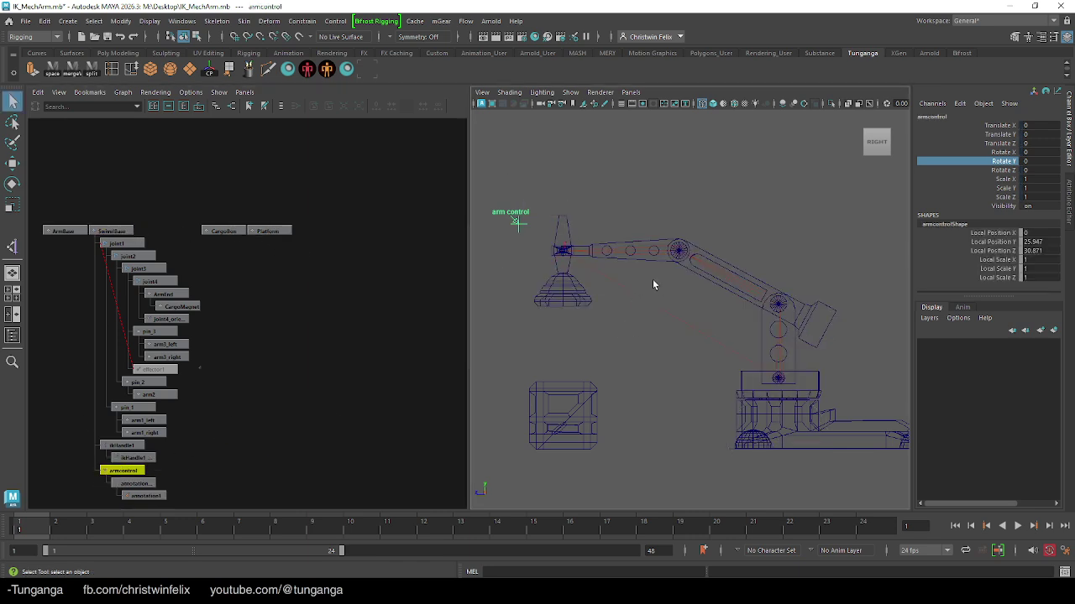
{"action": "left_click", "coordinate": [971, 126]}
{"action": "key", "text": "w"}
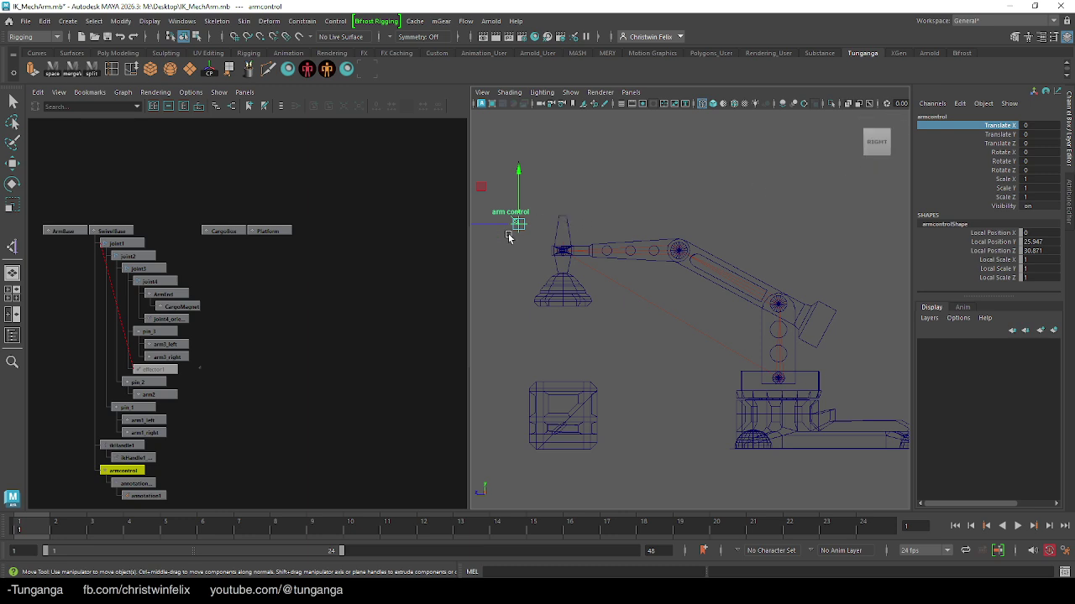
{"action": "left_click_drag", "start_coordinate": [515, 220], "coordinate": [545, 222]}
{"action": "key", "text": "ctrl+z"}
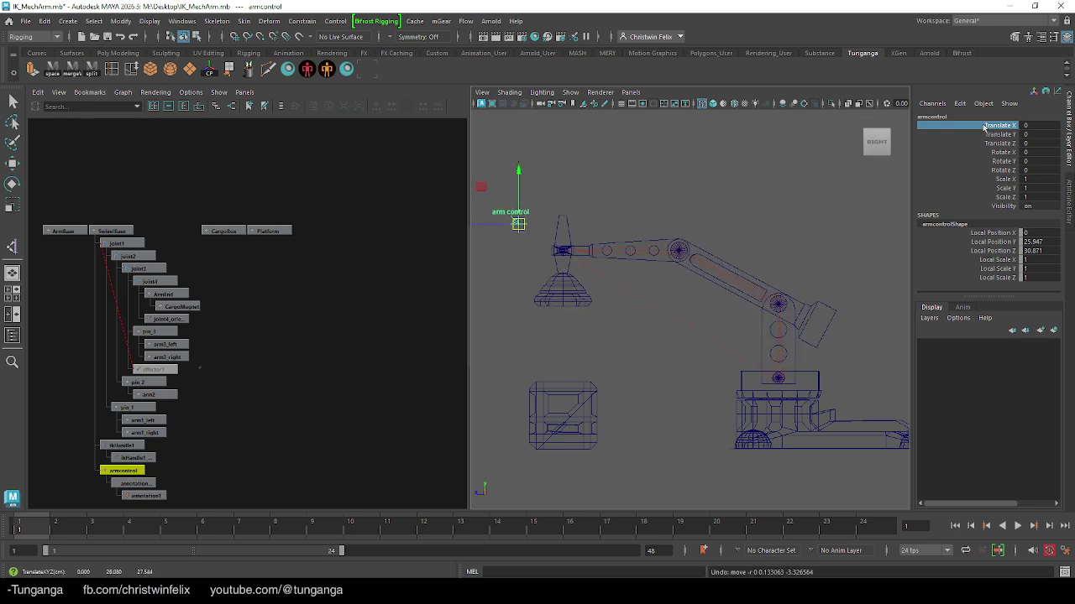
{"action": "right_click", "coordinate": [993, 127]}
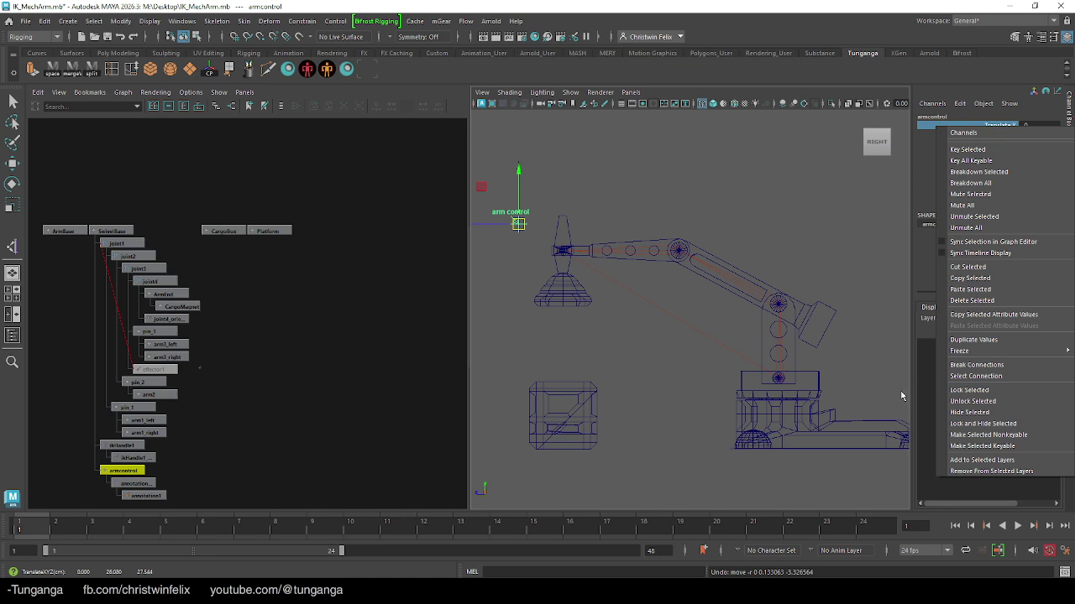
{"action": "left_click", "coordinate": [965, 390]}
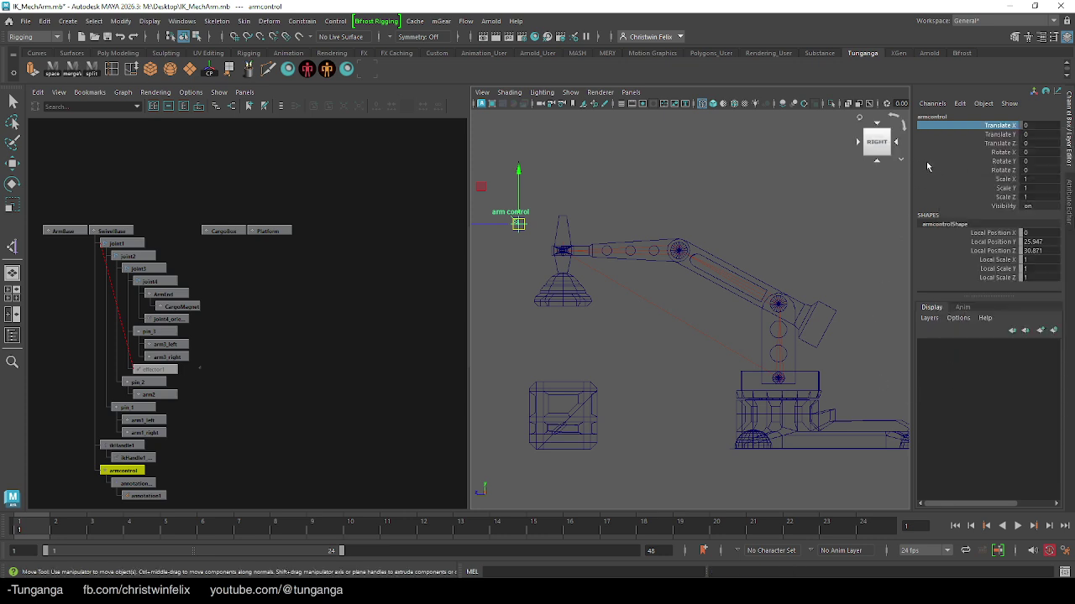
Lock armcontrol's Rotate X, Y and Z and Scale X, Y and Z channels.
{"action": "left_click", "coordinate": [978, 153]}
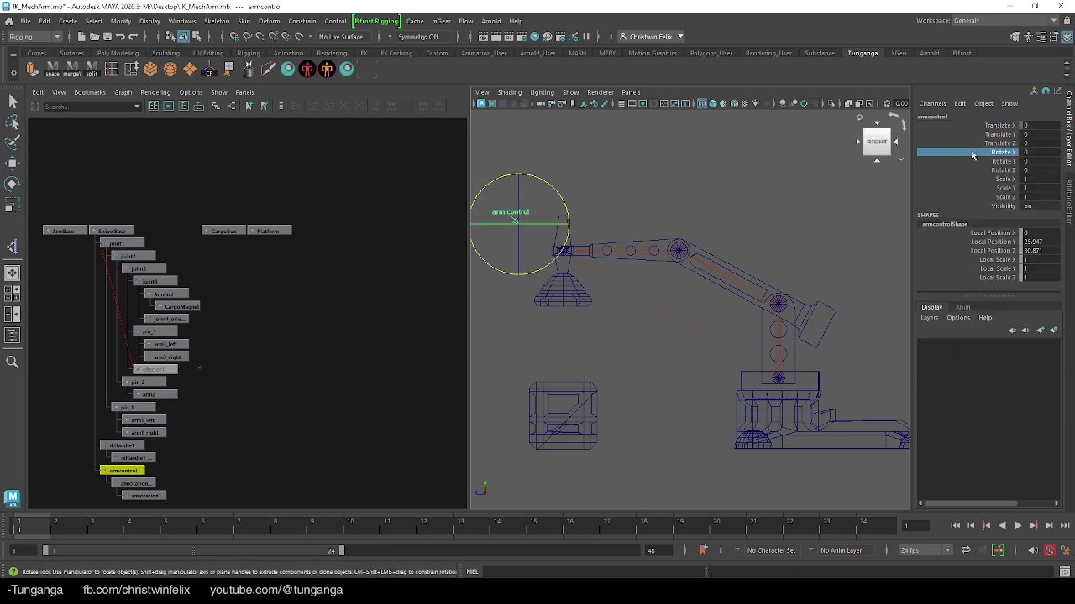
{"action": "left_click", "coordinate": [964, 195], "text": "shift"}
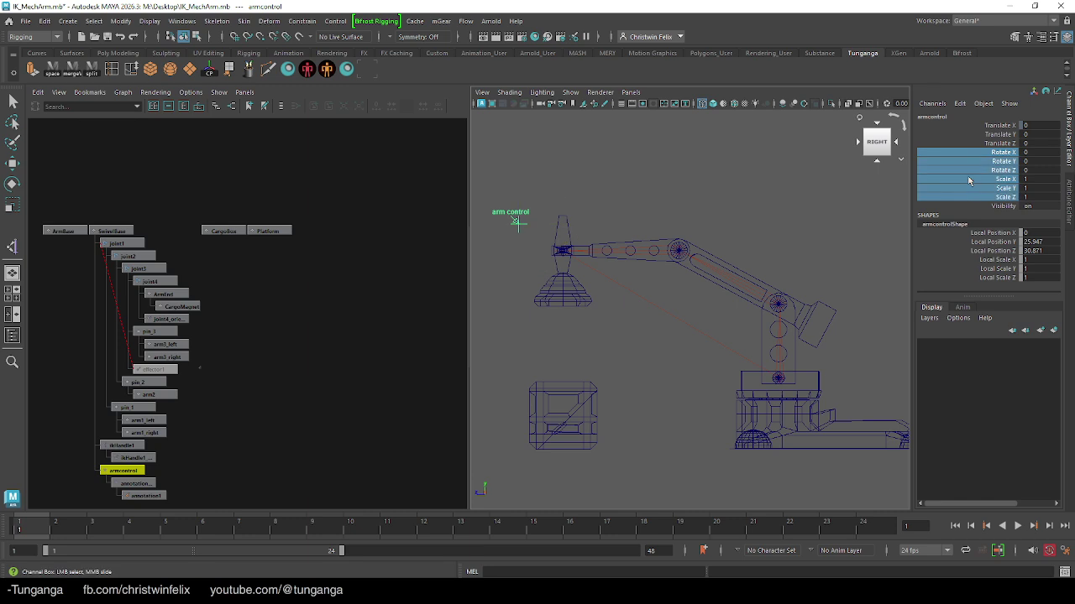
{"action": "right_click", "coordinate": [969, 177]}
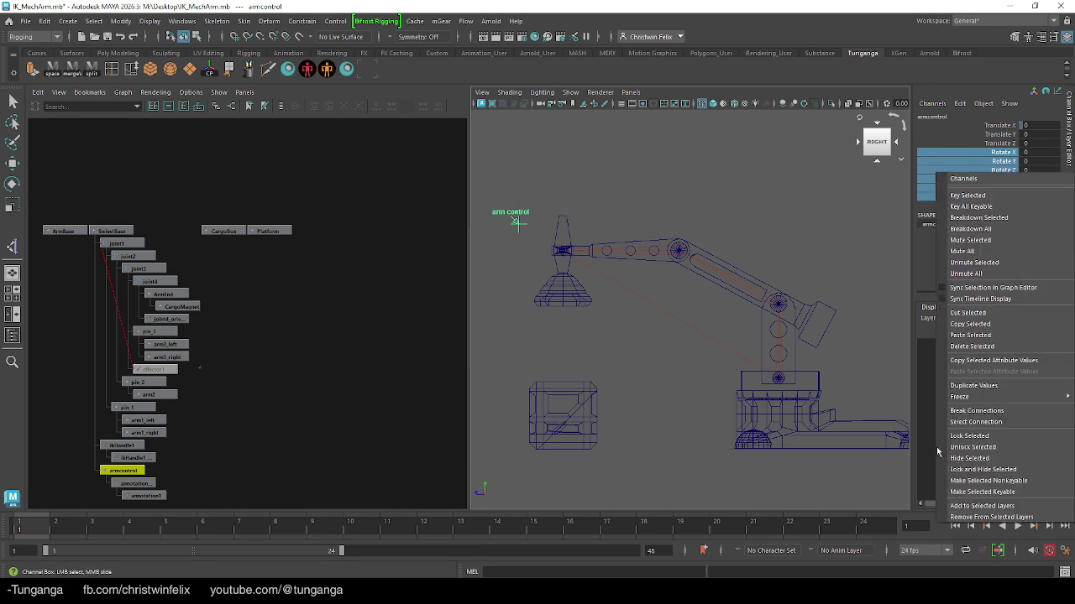
{"action": "left_click", "coordinate": [970, 436]}
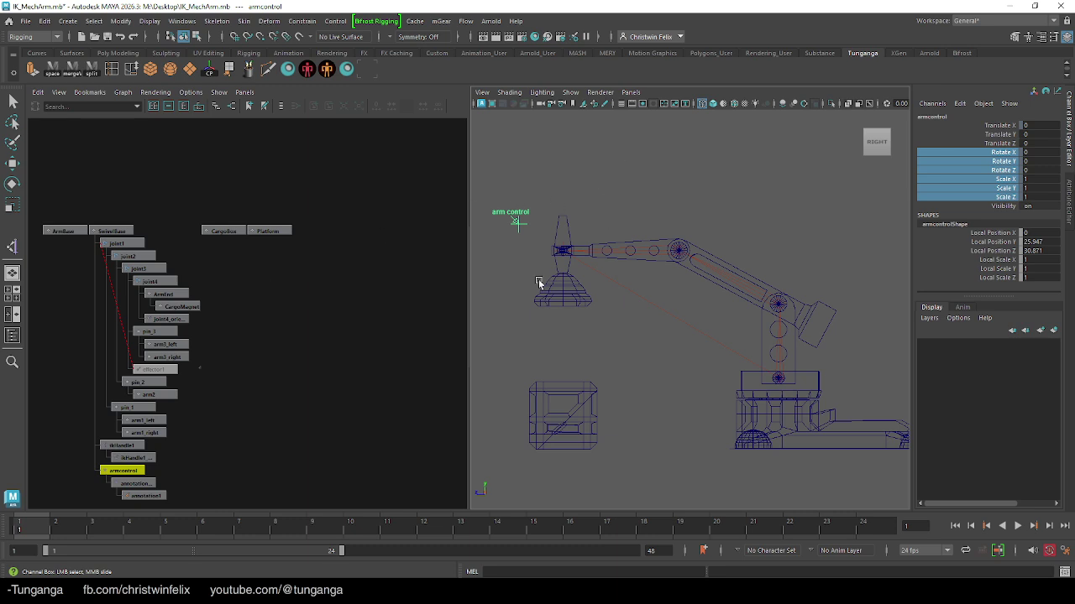
Enlarge the crane's viewport, switch it to the persp camera, and display the models shaded.
{"action": "key", "text": "space"}
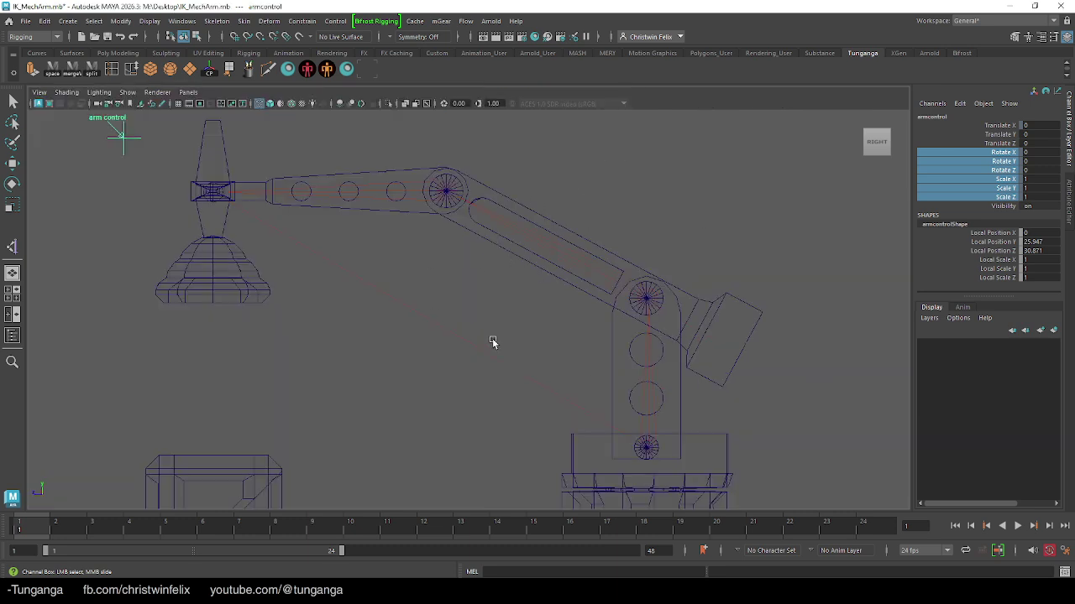
{"action": "scroll", "coordinate": [297, 334], "scroll_direction": "down", "scroll_amount": 3}
{"action": "scroll", "coordinate": [384, 314], "scroll_direction": "down", "scroll_amount": 4}
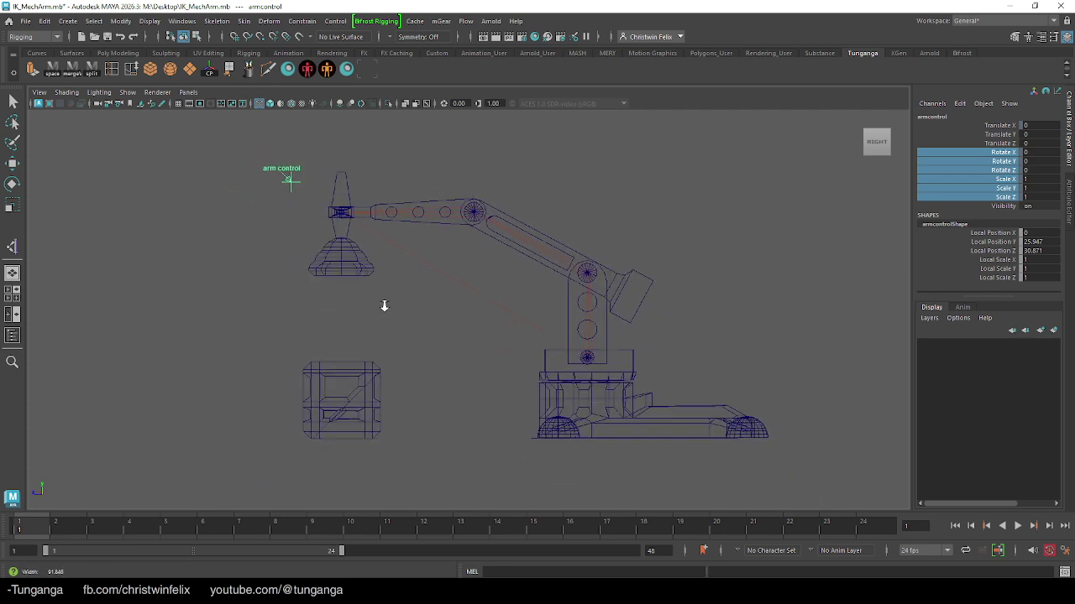
{"action": "left_click", "coordinate": [188, 92]}
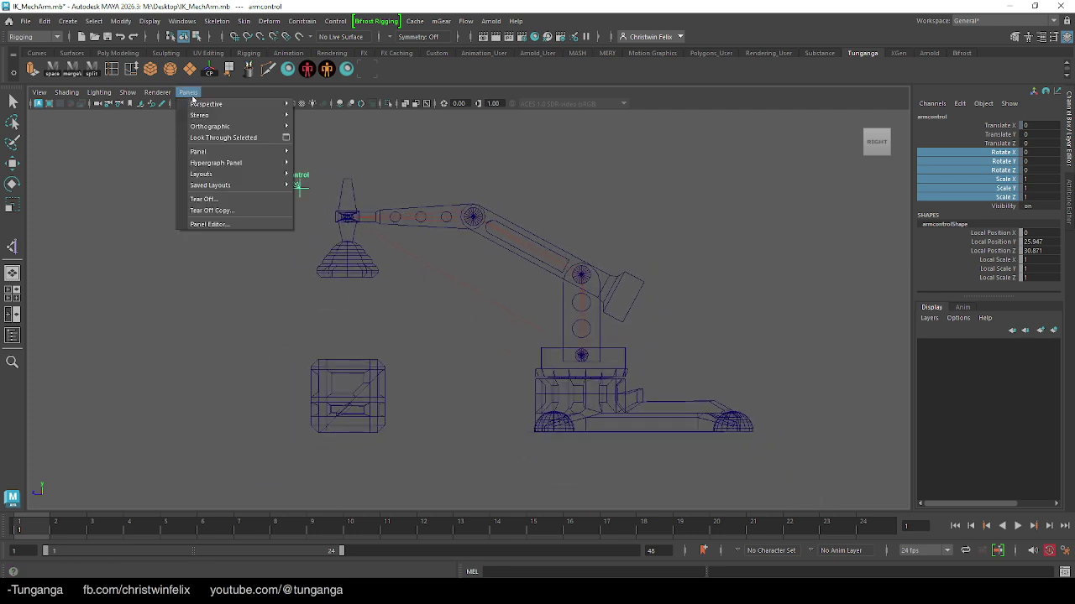
{"action": "mouse_move", "coordinate": [217, 108]}
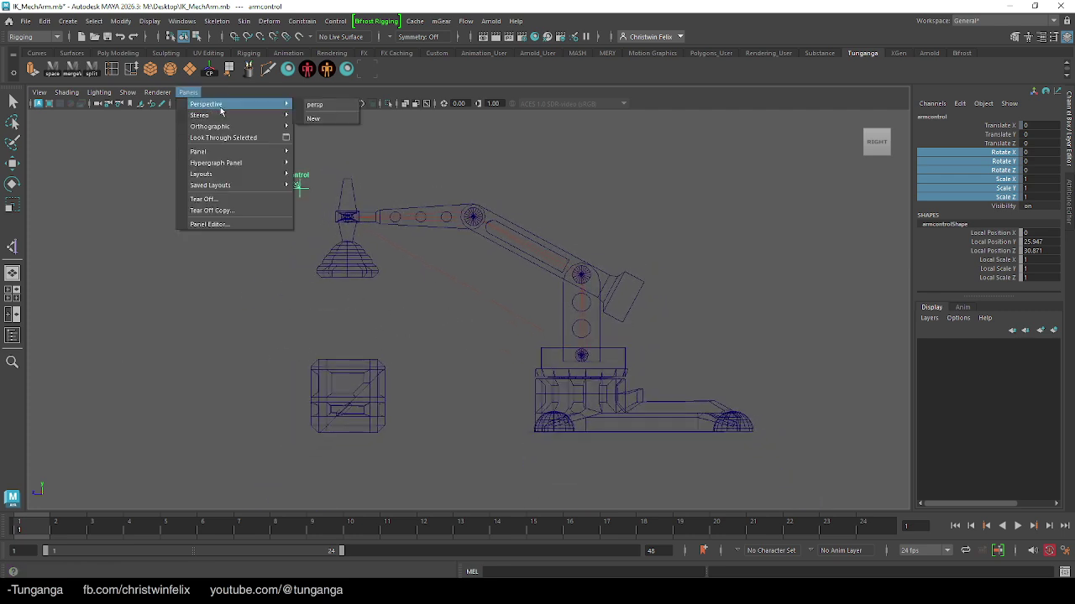
{"action": "left_click", "coordinate": [329, 110]}
{"action": "left_click_drag", "start_coordinate": [583, 311], "coordinate": [584, 310], "text": "alt"}
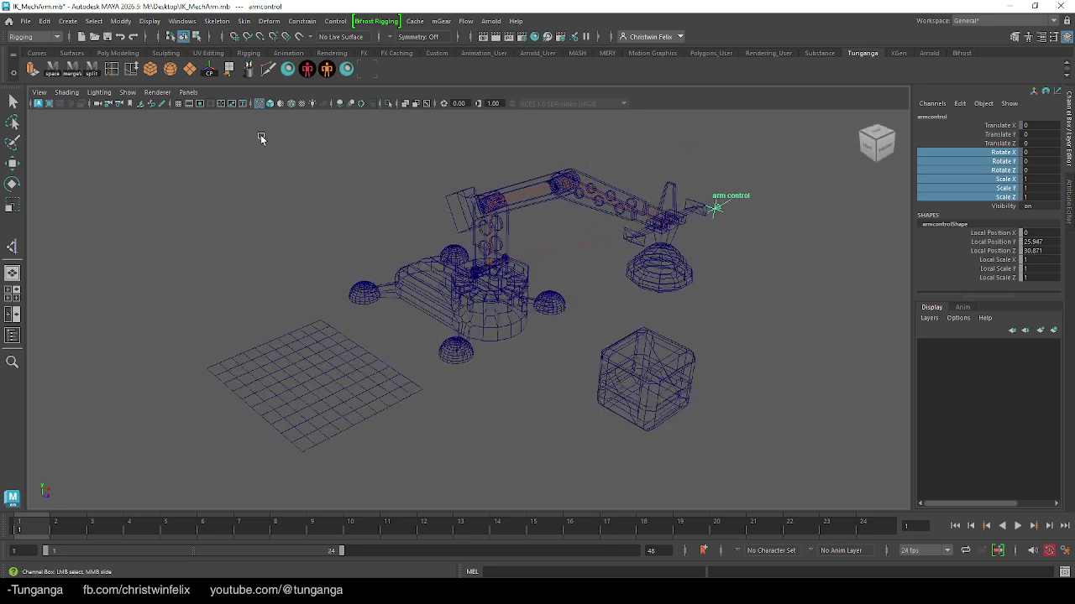
{"action": "left_click", "coordinate": [270, 104]}
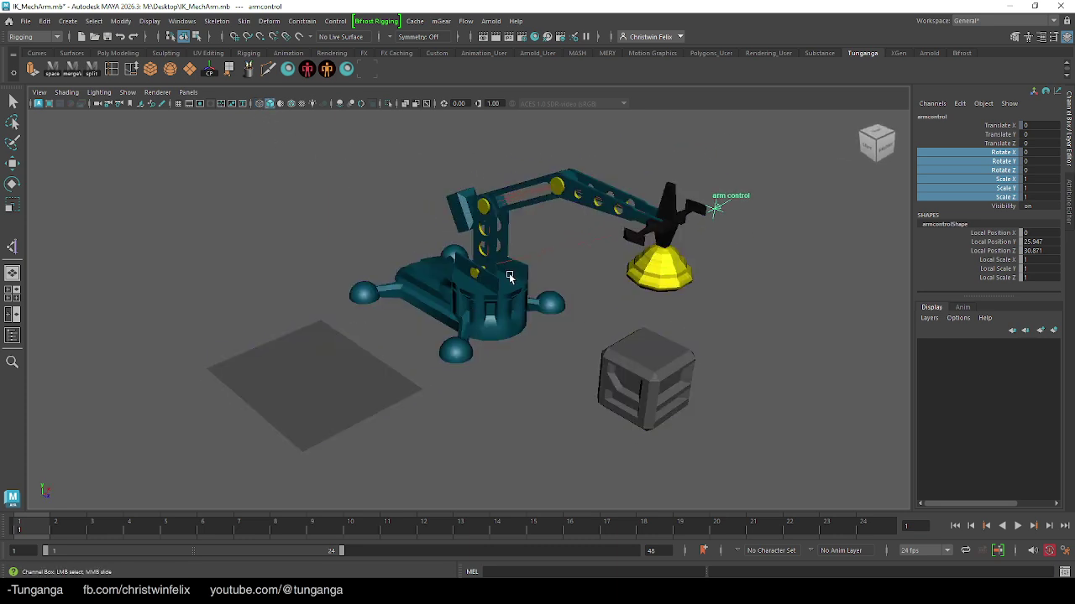
{"action": "key", "text": "5"}
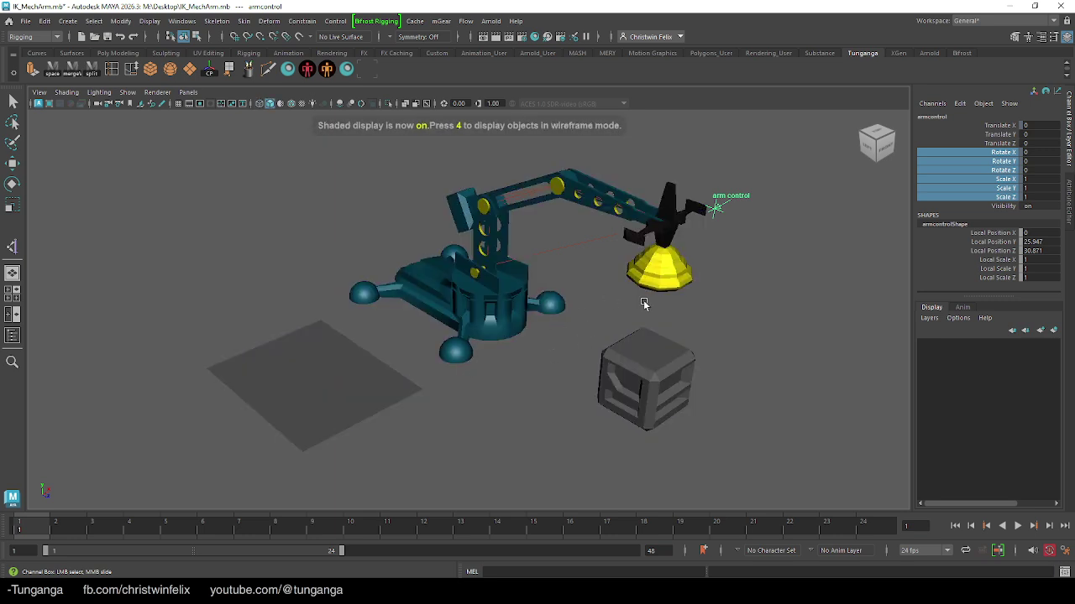
Try moving annotationLocator1 freely in the perspective view, and undo the move.
{"action": "key", "text": "q"}
{"action": "left_click", "coordinate": [738, 214]}
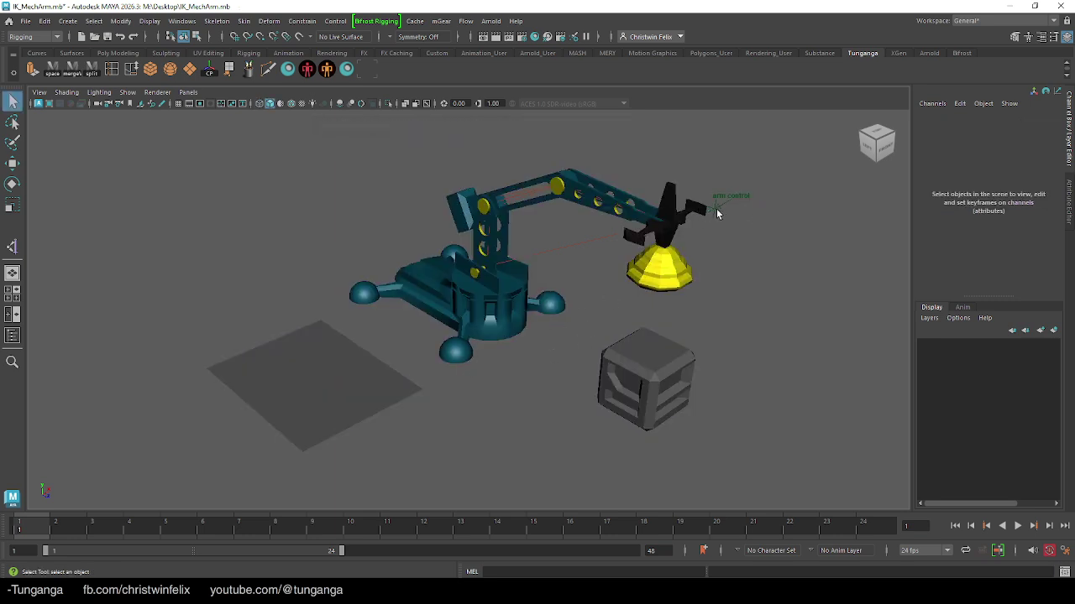
{"action": "left_click", "coordinate": [716, 212]}
{"action": "key", "text": "w"}
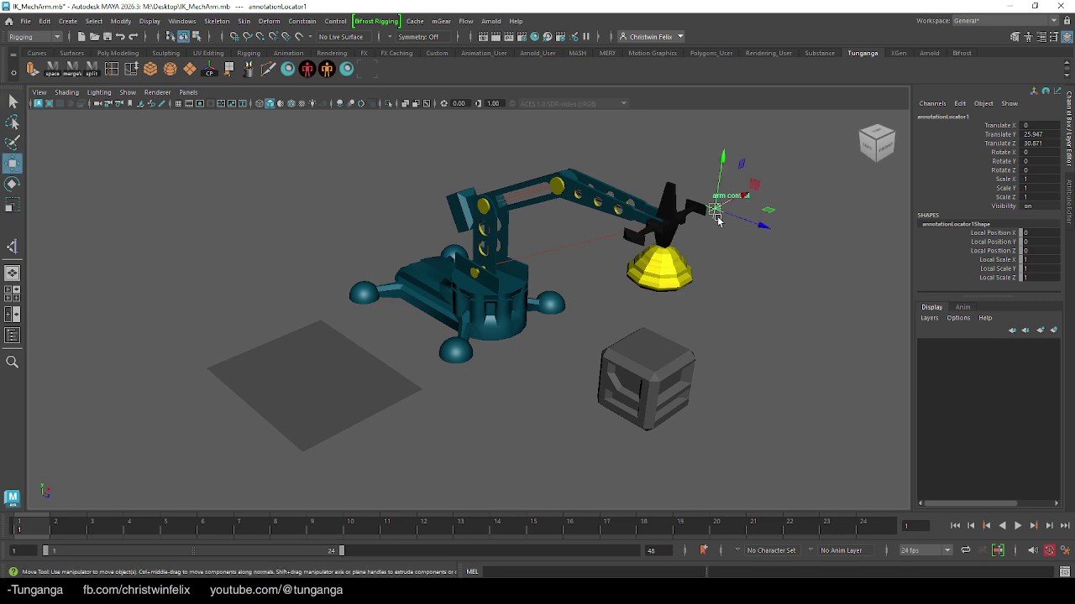
{"action": "left_click_drag", "start_coordinate": [716, 207], "coordinate": [770, 240]}
{"action": "key", "text": "ctrl+z"}
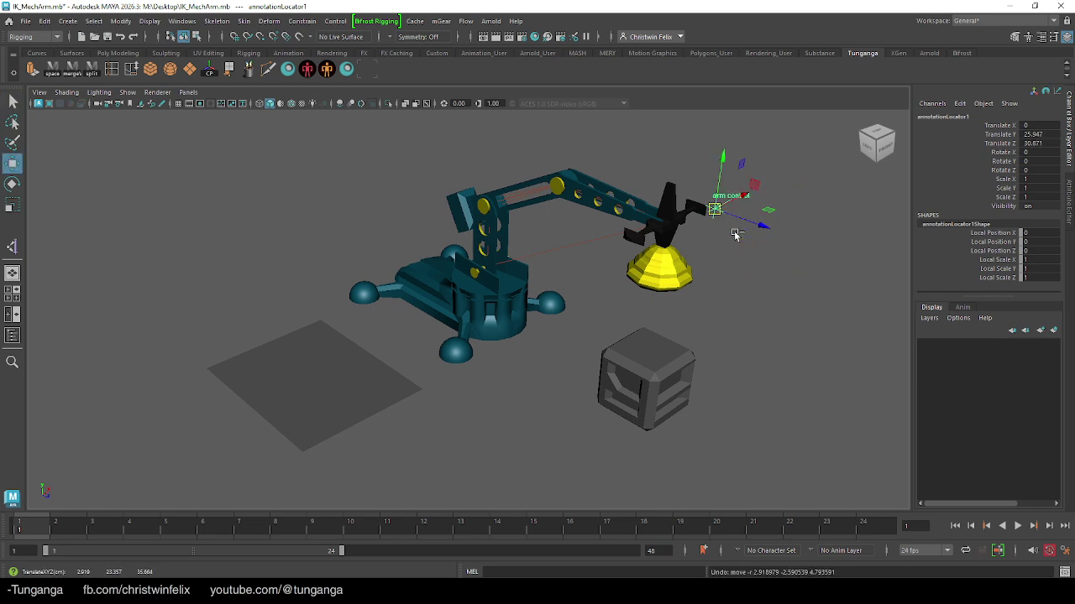
Select the armcontrol locator's shape in the perspective view, test-move it, and undo the move.
{"action": "key", "text": "q"}
{"action": "left_click", "coordinate": [725, 225]}
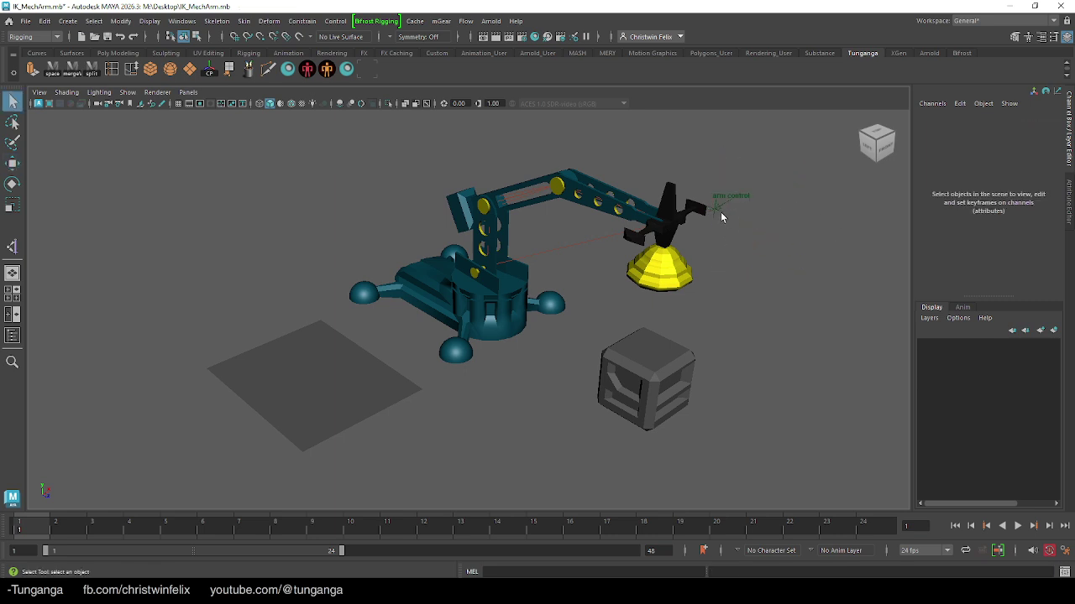
{"action": "left_click", "coordinate": [716, 212]}
{"action": "left_click", "coordinate": [712, 225]}
{"action": "left_click", "coordinate": [718, 216]}
{"action": "left_click", "coordinate": [717, 211]}
{"action": "key", "text": "w"}
{"action": "left_click_drag", "start_coordinate": [714, 210], "coordinate": [619, 89]}
{"action": "key", "text": "ctrl+z"}
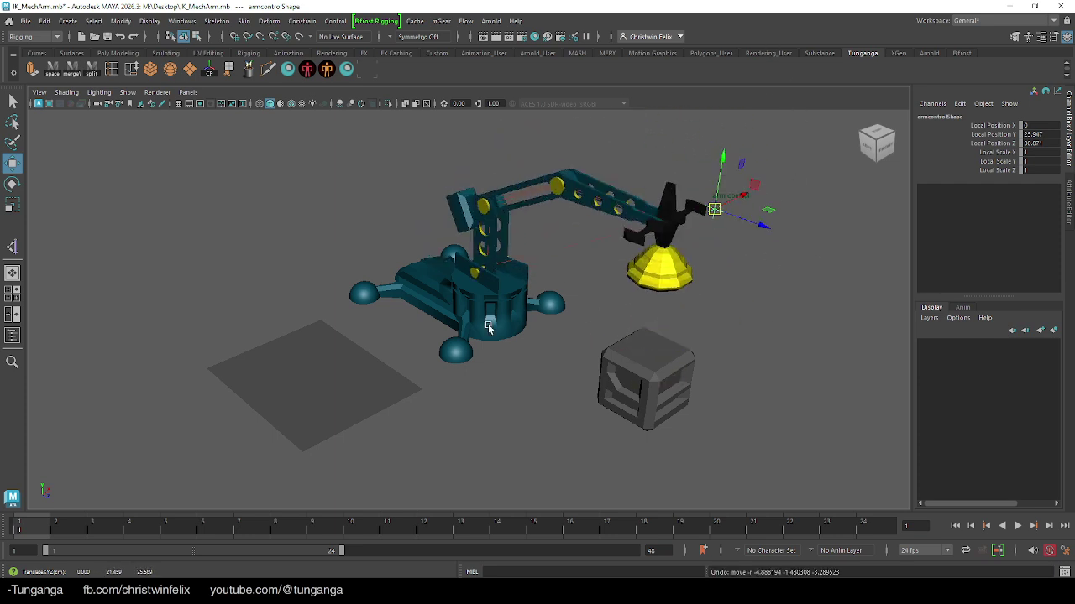
Examine the crane, cargo box, magnet and platform in the perspective view, selecting the separate objects and clearing the selection.
{"action": "right_click_drag", "start_coordinate": [575, 373], "coordinate": [451, 346], "text": "alt"}
{"action": "middle_click_drag", "start_coordinate": [451, 346], "coordinate": [529, 341], "text": "alt"}
{"action": "key", "text": "q"}
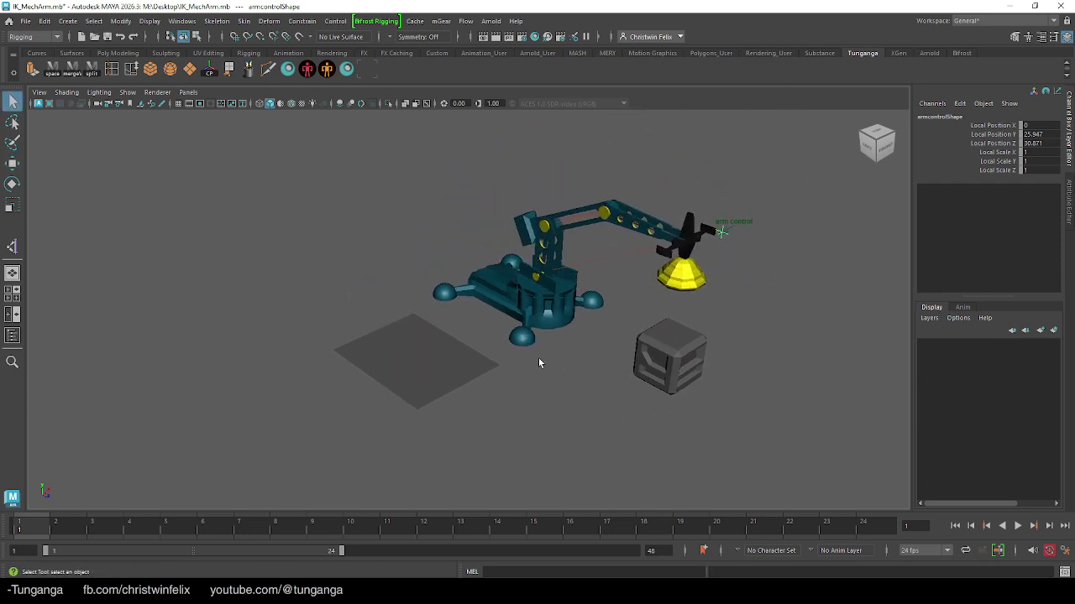
{"action": "left_click_drag", "start_coordinate": [566, 372], "coordinate": [617, 368], "text": "alt"}
{"action": "left_click", "coordinate": [655, 357]}
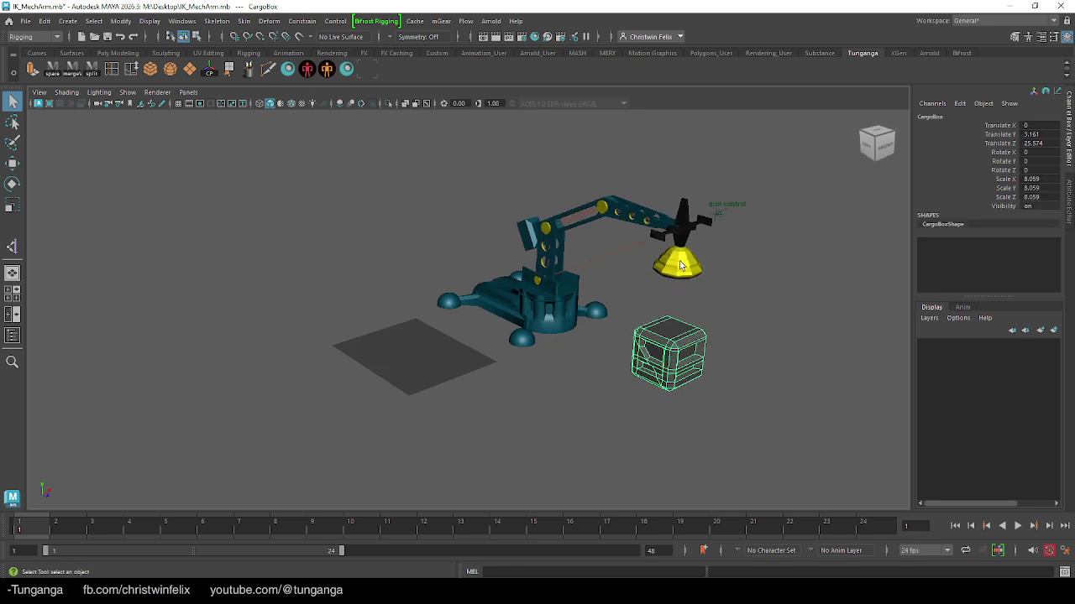
{"action": "left_click", "coordinate": [681, 267]}
{"action": "left_click", "coordinate": [655, 352]}
{"action": "left_click", "coordinate": [427, 356]}
{"action": "left_click", "coordinate": [579, 366]}
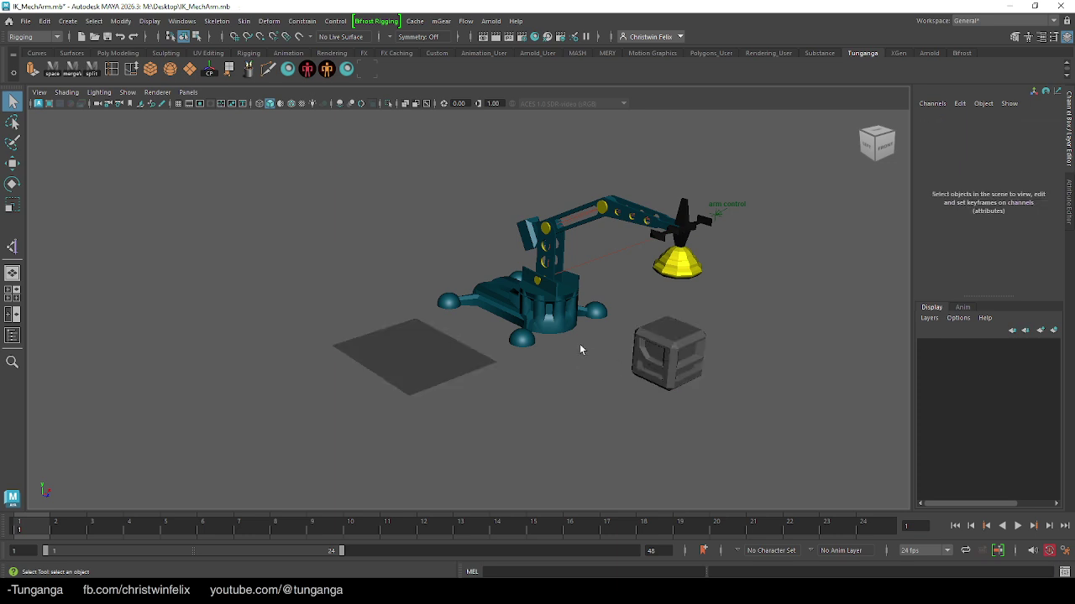